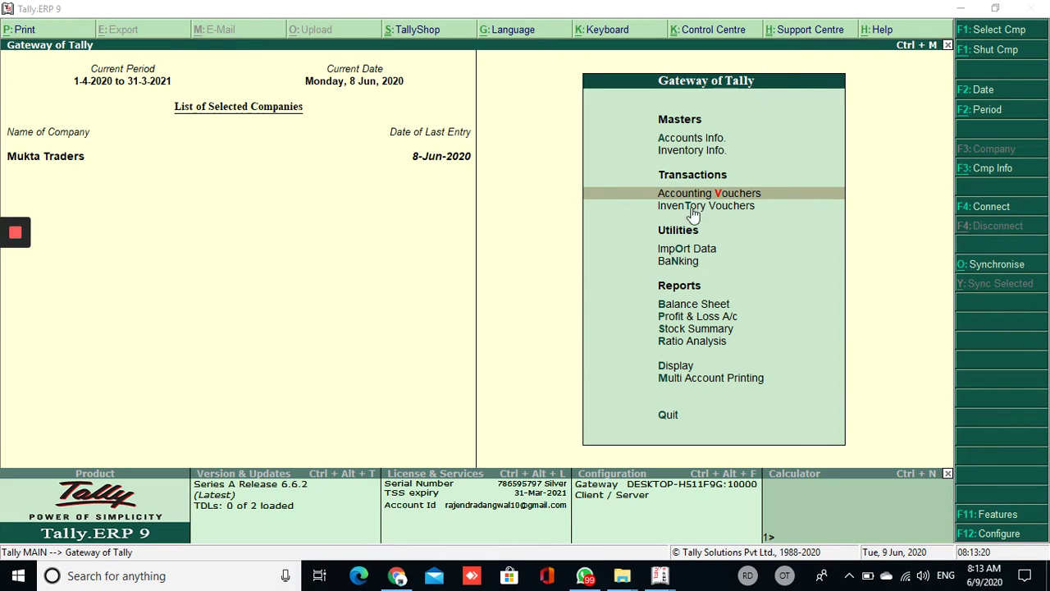
# Start a new sales voucher dated 8-Jun-2020 and leave its reference number blank.
pyautogui.click(716, 195)
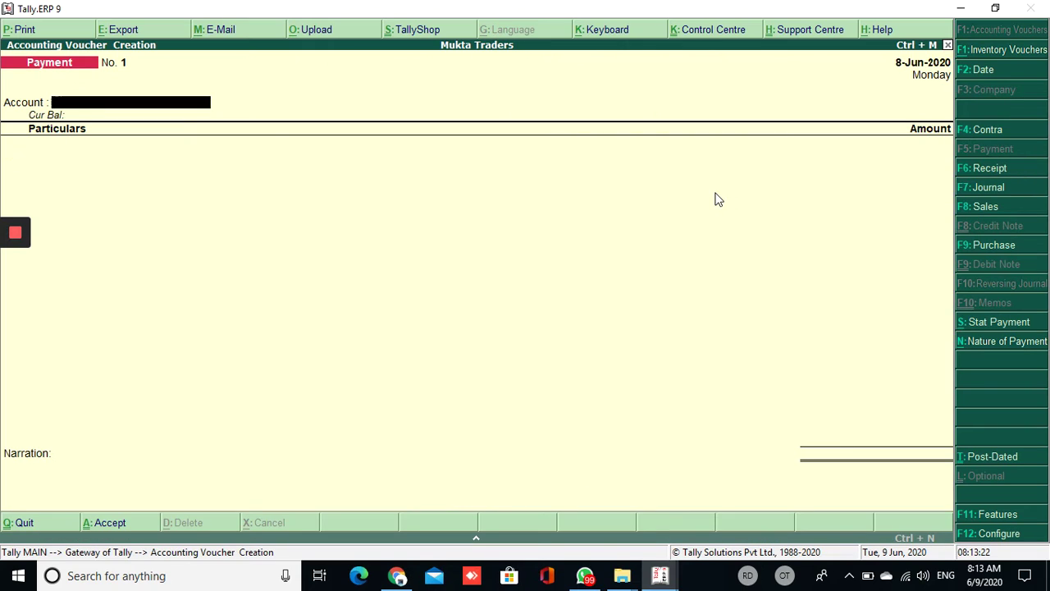
pyautogui.press('F8')
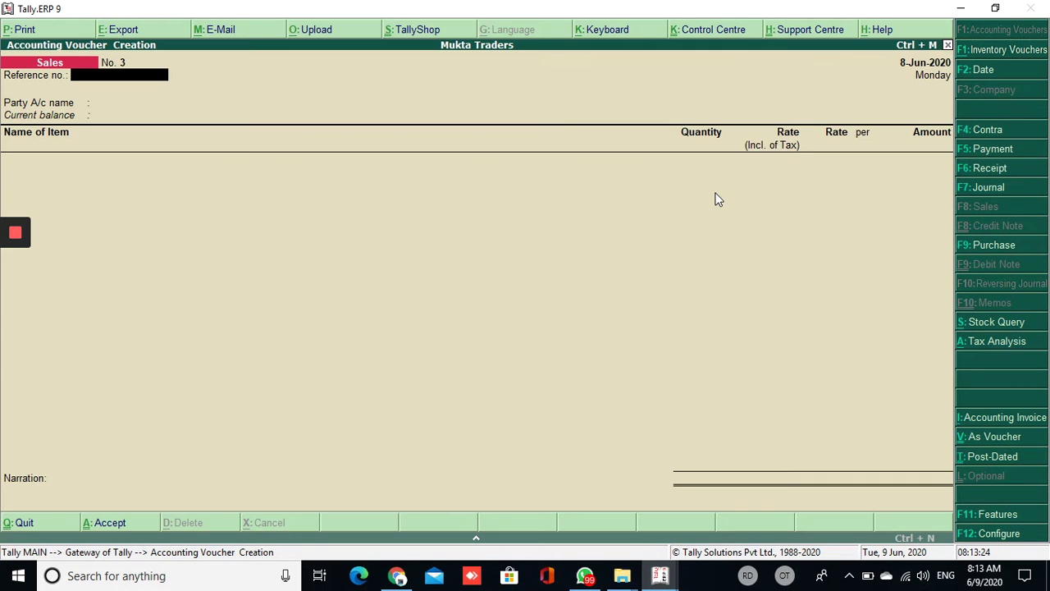
pyautogui.press('Return')
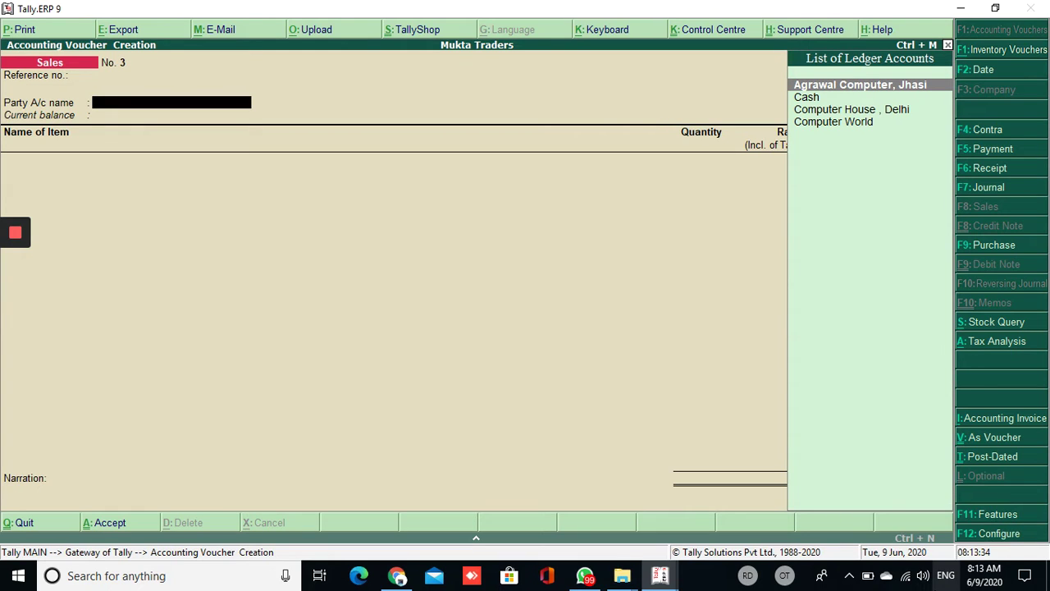
# Create a party ledger named TARA TRADERS under Sundry Debtors with bill-by-bill balances and default credit settings.
pyautogui.hotkey('alt', 'c')
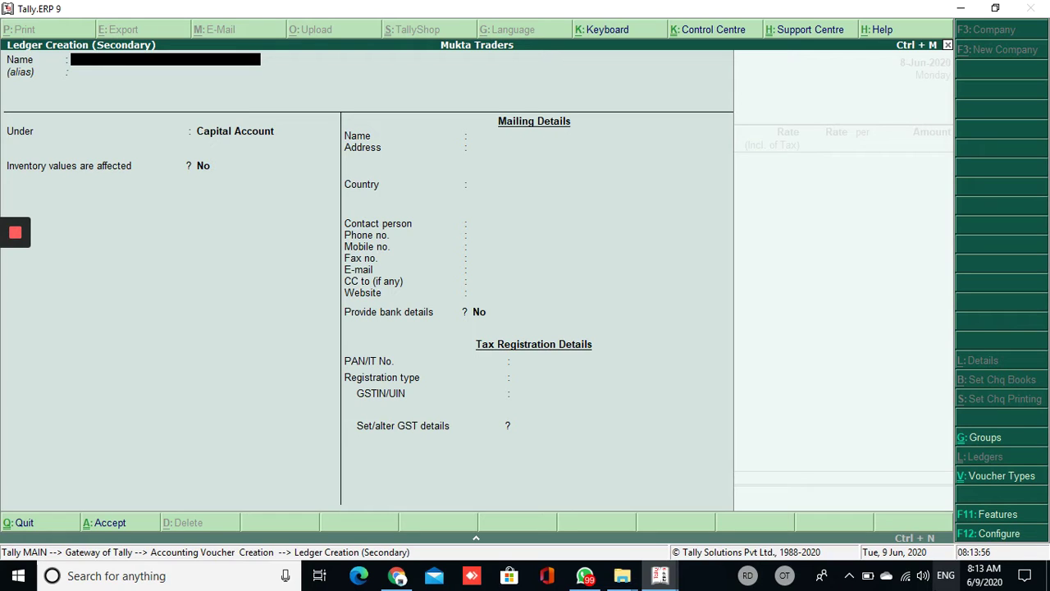
pyautogui.write('TARA TRADERS')
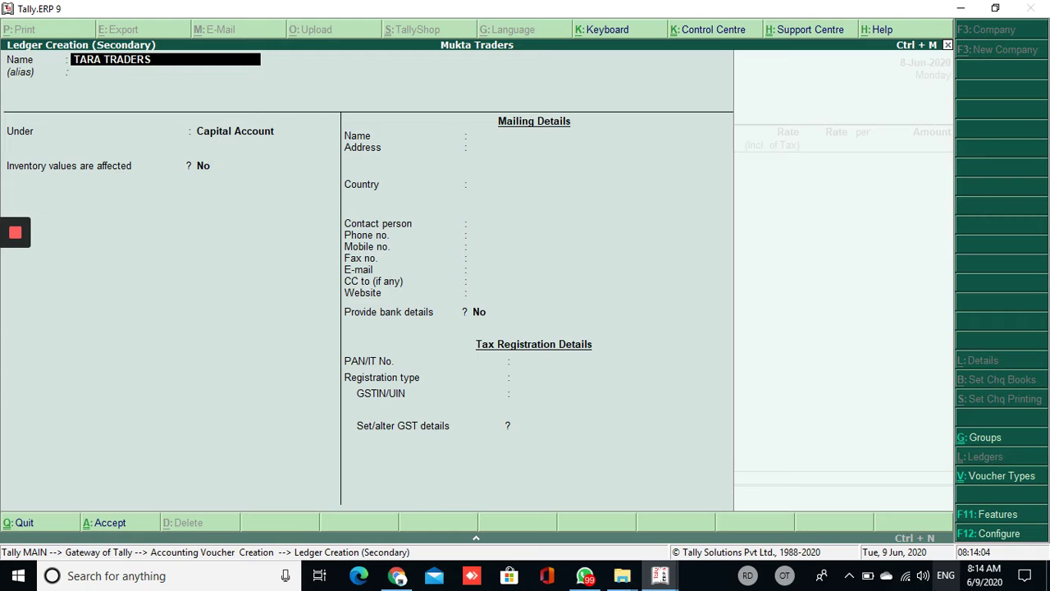
pyautogui.press('Return')
pyautogui.press('Return')
pyautogui.write('SUN')
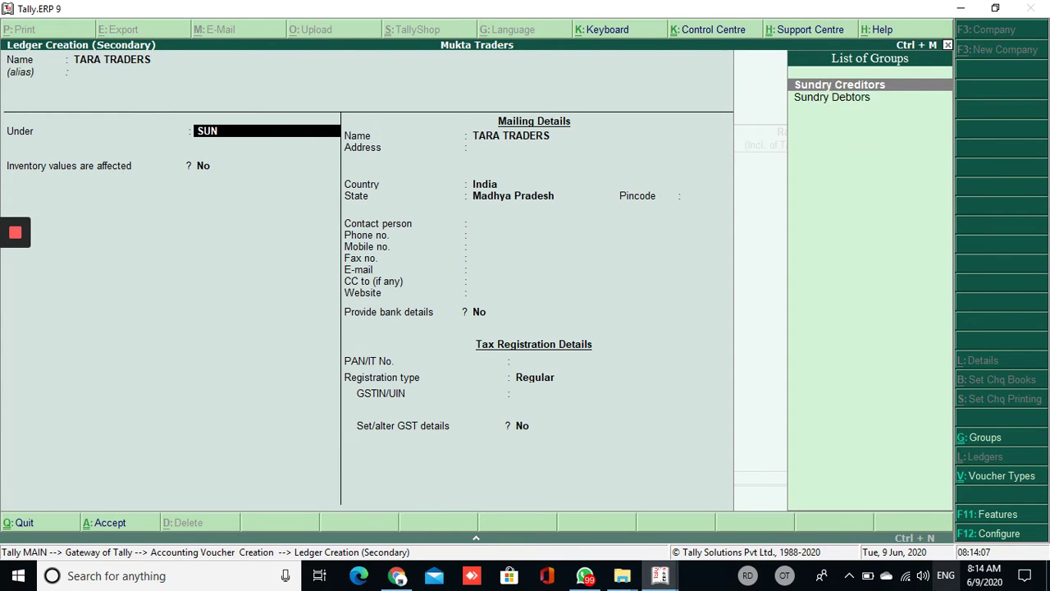
pyautogui.press('Down')
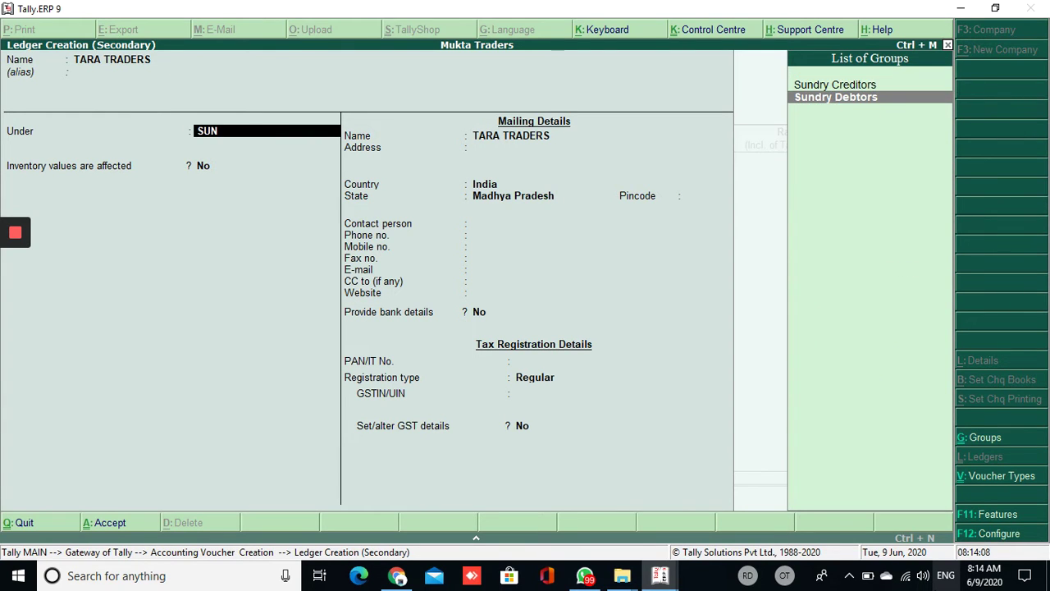
pyautogui.press('Return')
pyautogui.press('Return')
pyautogui.press('Return')
pyautogui.press('Return')
pyautogui.press('Return')
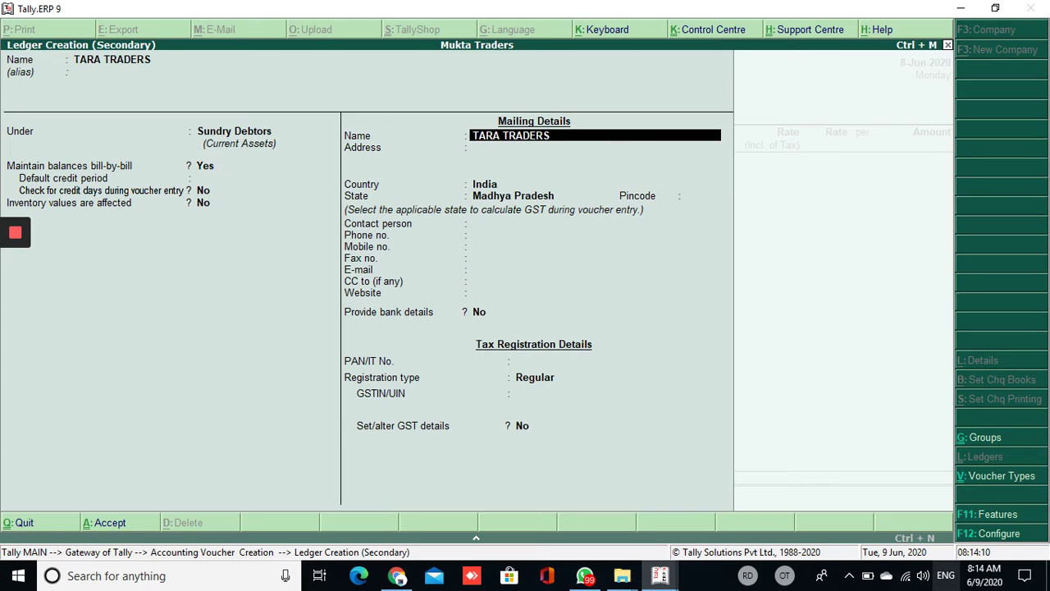
# Keep the new ledger's default mailing and tax details with state Madhya Pradesh and registration type Regular, and save it.
pyautogui.press('Return')
pyautogui.press('Return')
pyautogui.press('Return')
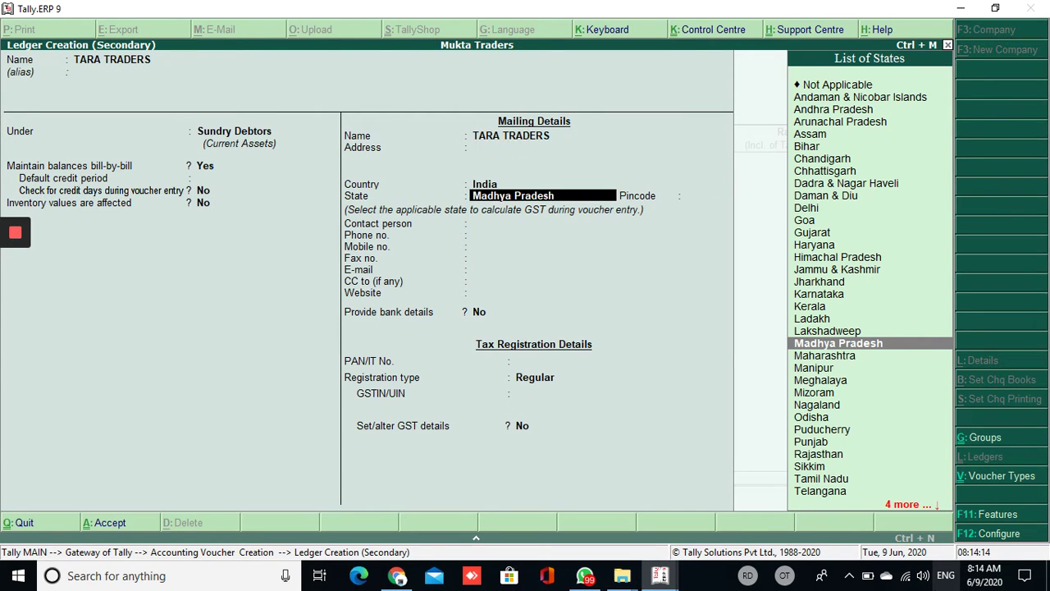
pyautogui.press('Return')
pyautogui.press('Return')
pyautogui.press('Return')
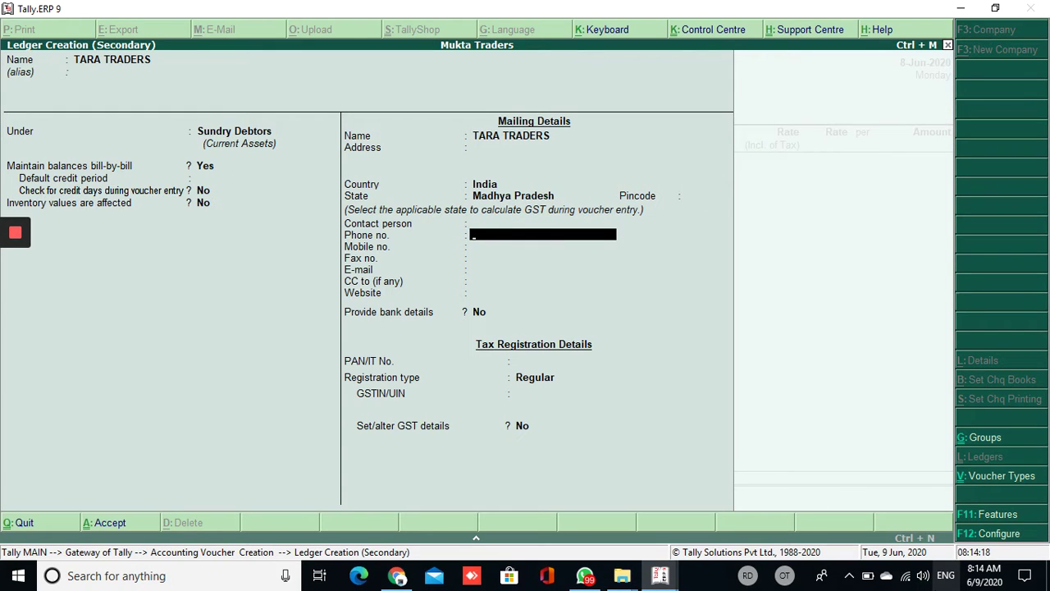
pyautogui.press('Return')
pyautogui.press('Return')
pyautogui.press('Return')
pyautogui.press('Return')
pyautogui.press('Return')
pyautogui.press('Return')
pyautogui.press('Return')
pyautogui.press('Return')
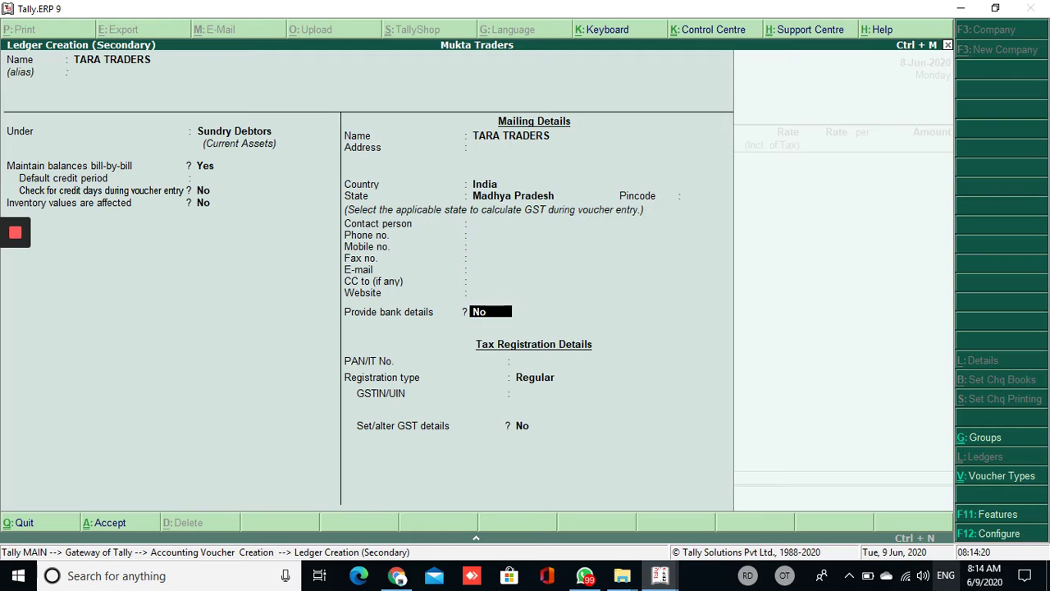
pyautogui.press('Return')
pyautogui.press('Return')
pyautogui.press('Return')
pyautogui.press('Return')
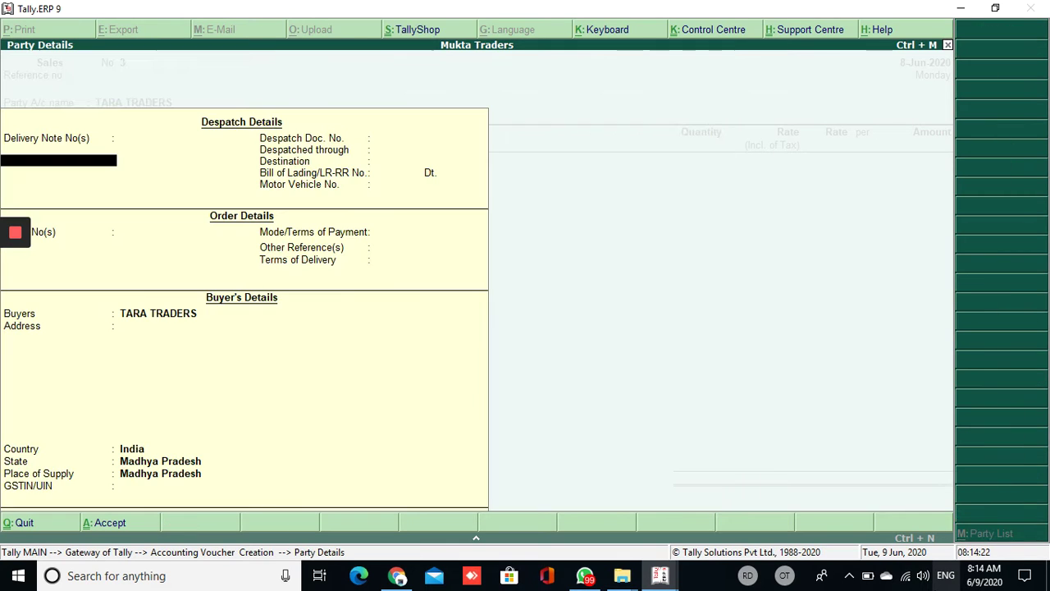
# Accept the party details without despatch or order information and choose Computer as the voucher's stock item.
pyautogui.press('Return')
pyautogui.hotkey('ctrl', 'a')
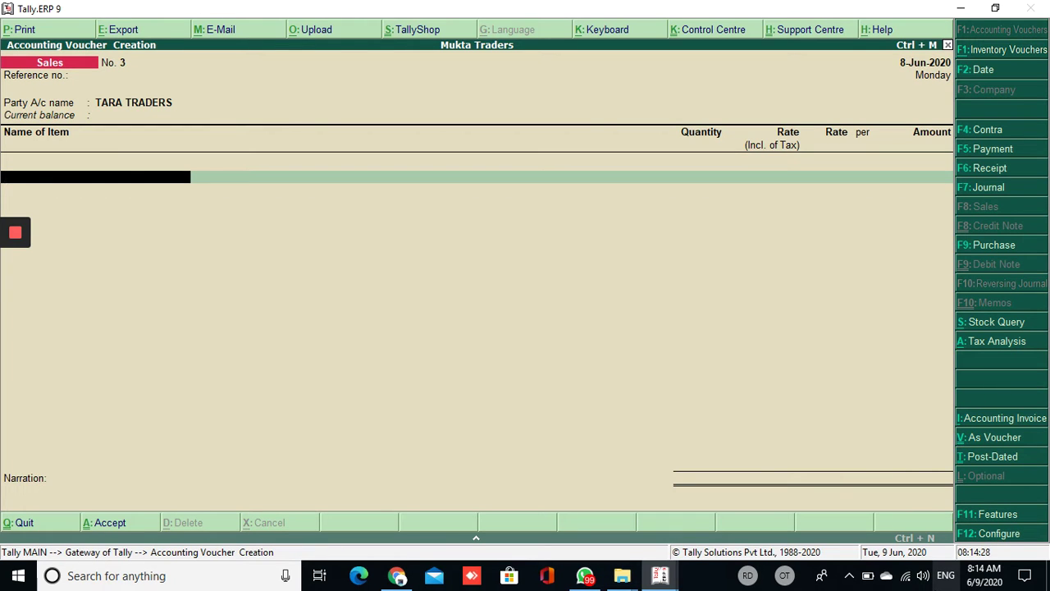
pyautogui.write('COM')
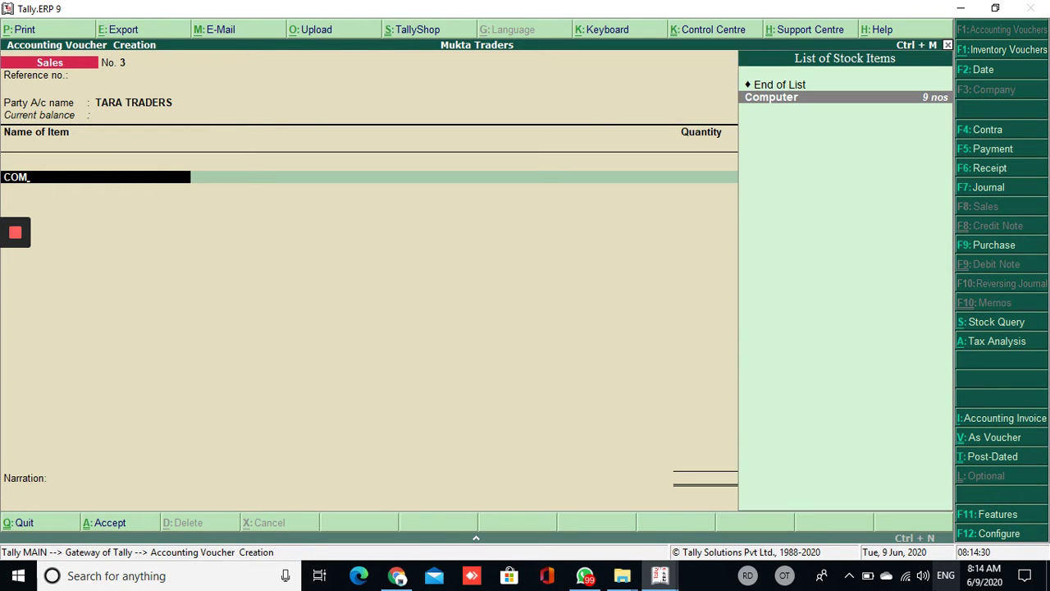
pyautogui.press('Return')
pyautogui.press('Return')
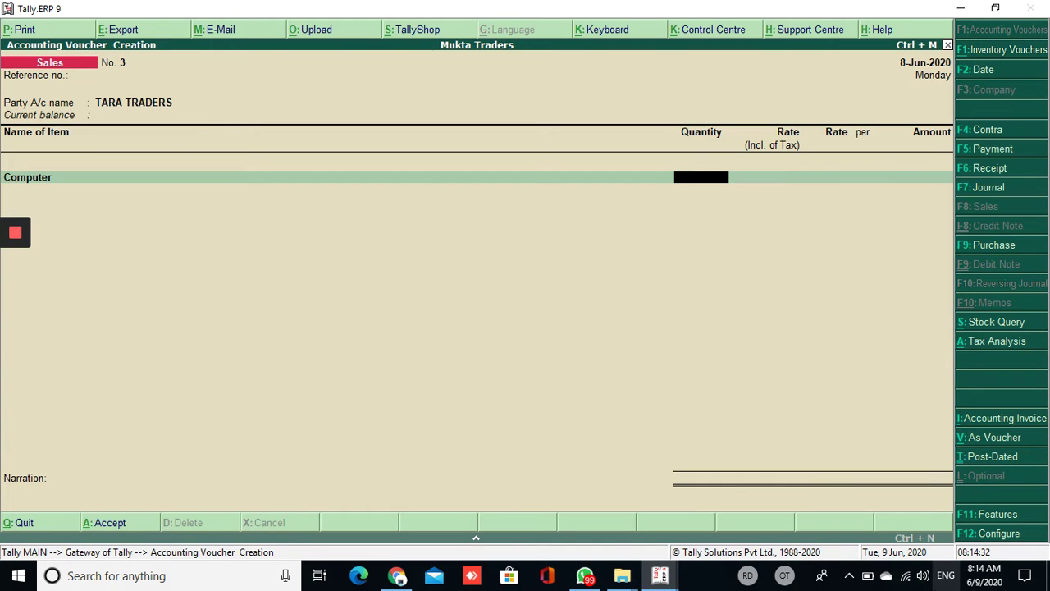
# Enter a quantity of 10 nos for the Computer item and leave its description blank.
pyautogui.write('10')
pyautogui.press('Return')
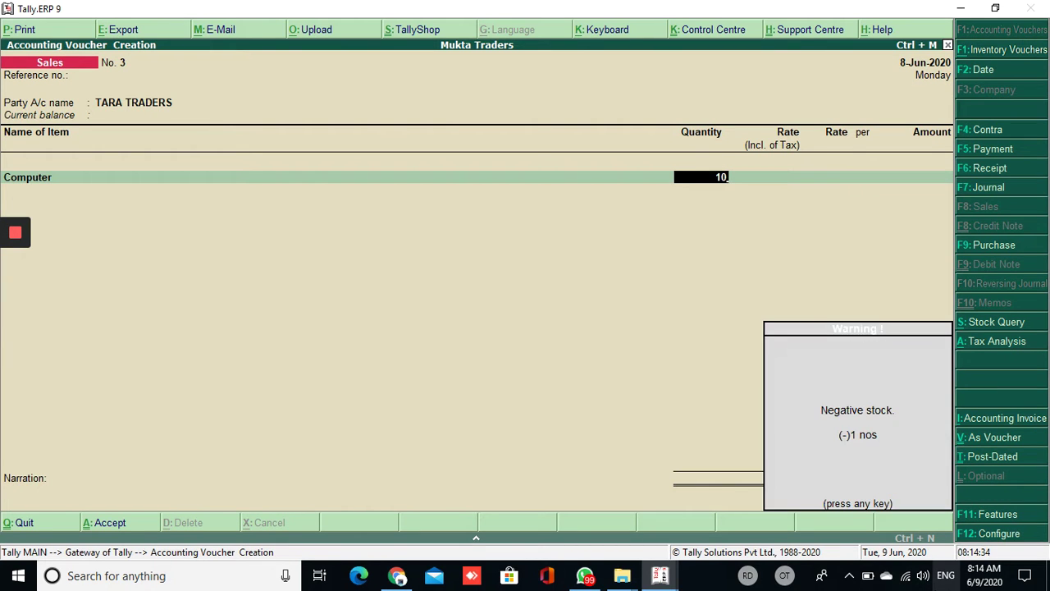
pyautogui.press('Return')
pyautogui.press('BackSpace')
pyautogui.press('BackSpace')
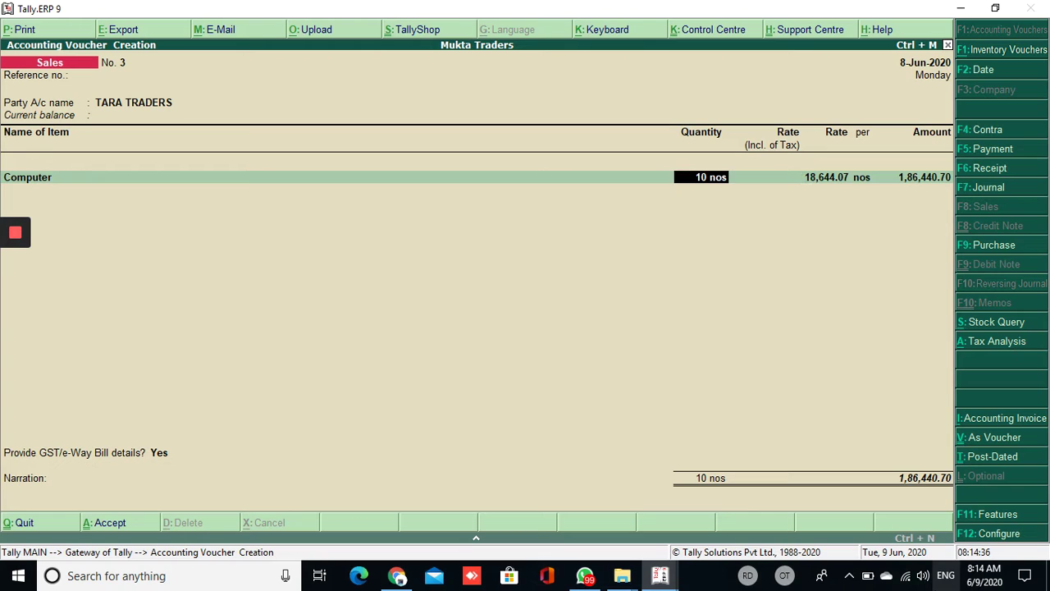
pyautogui.press('Return')
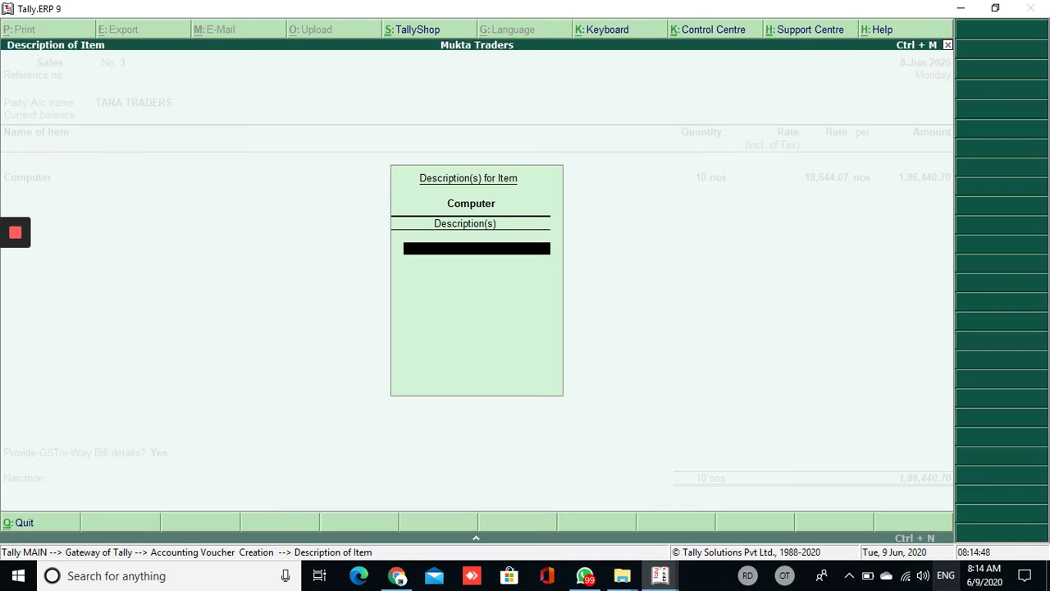
pyautogui.press('Return')
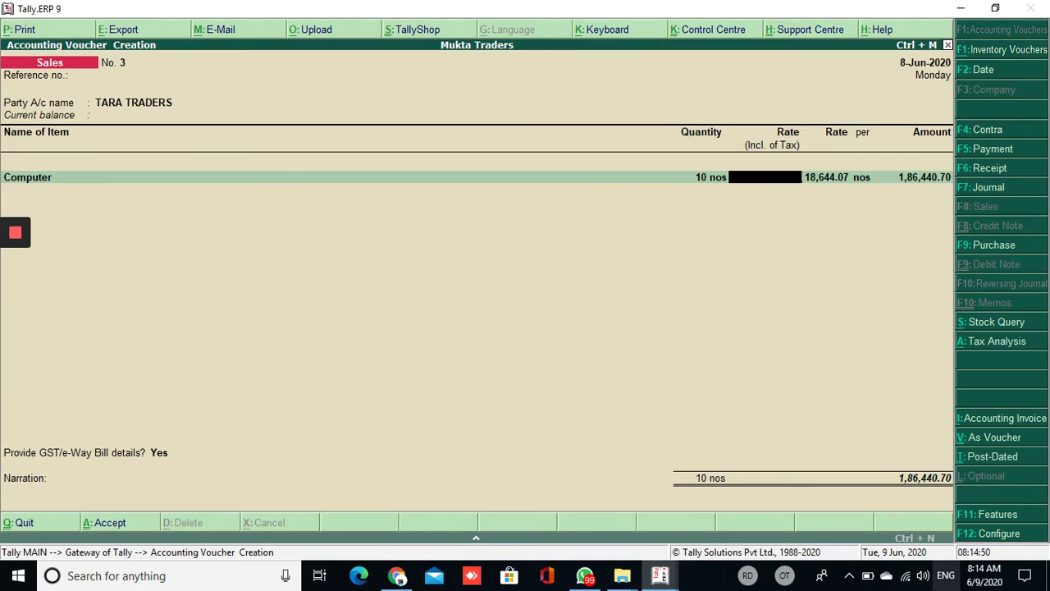
pyautogui.press('Return')
pyautogui.press('Return')
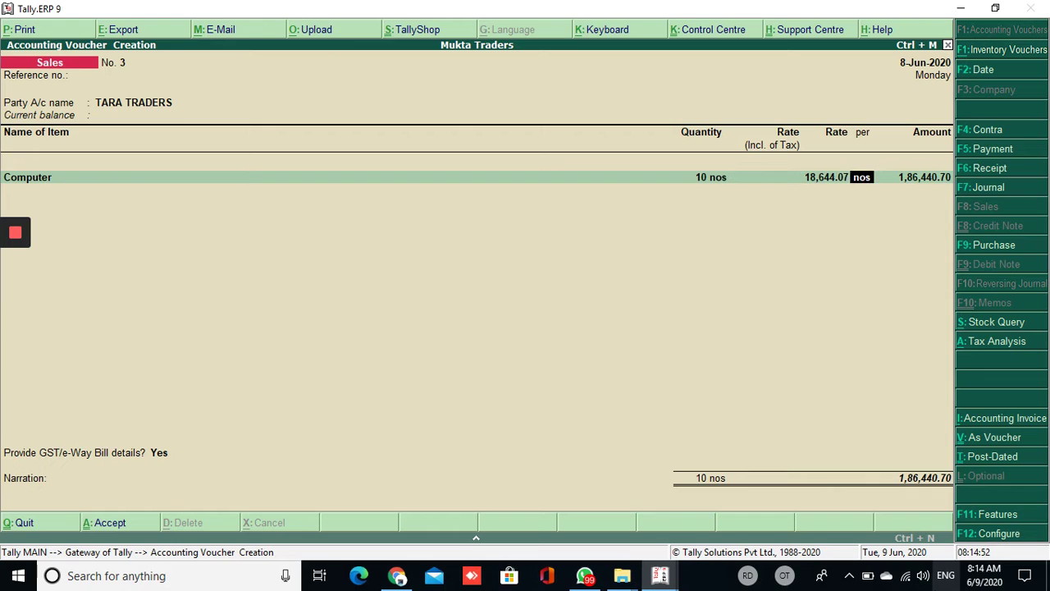
pyautogui.press('Return')
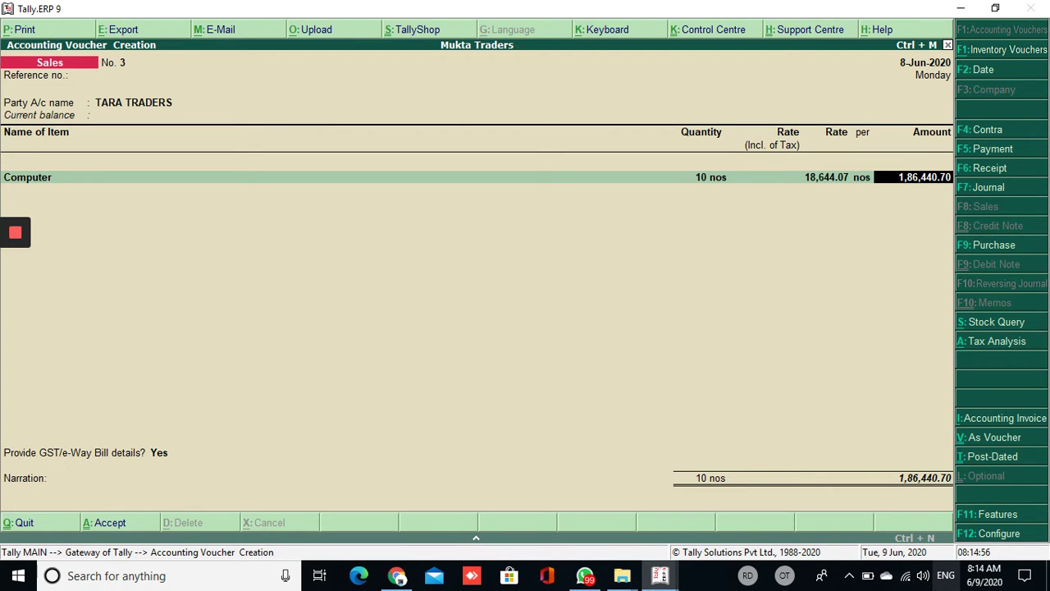
# Set the Computer item's rate to 11,000.00 per nos.
pyautogui.press('BackSpace')
pyautogui.press('BackSpace')
pyautogui.write('11')
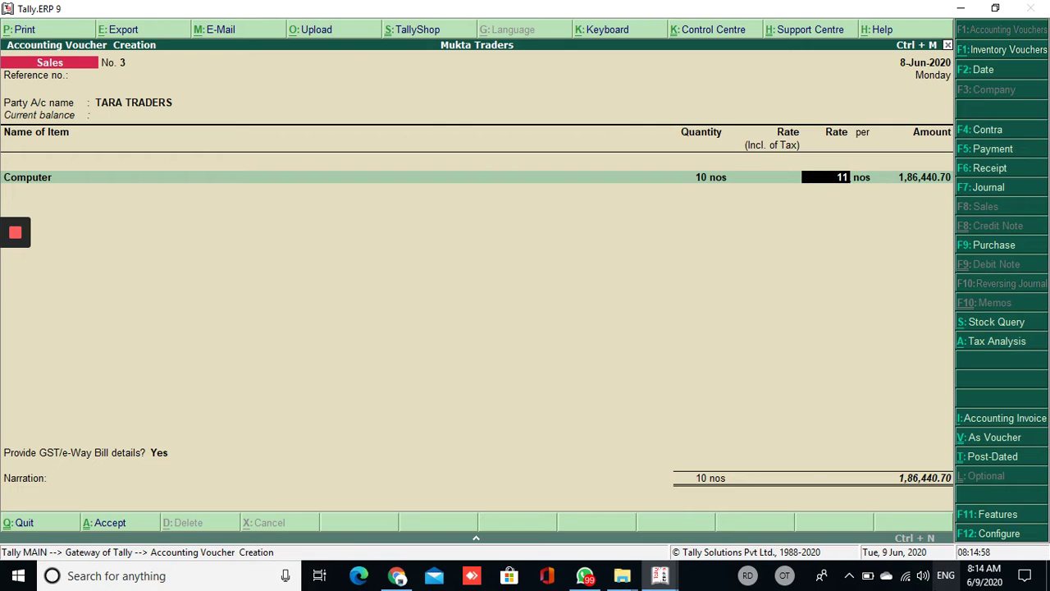
pyautogui.write(',00000')
pyautogui.press('Return')
pyautogui.press('Return')
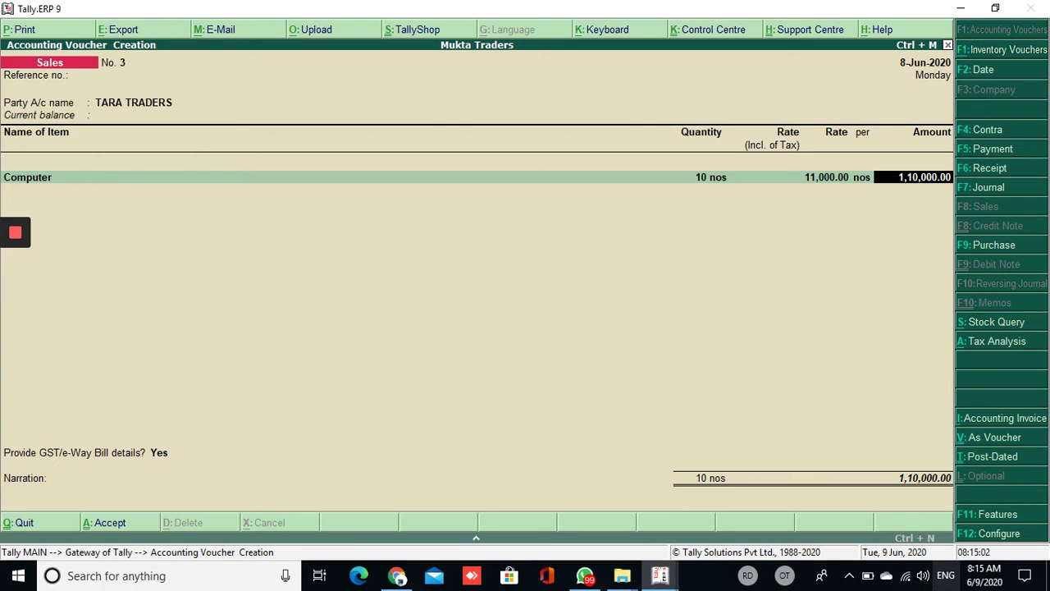
# Change the Computer item's quantity to 50 nos, keeping its rate and unit.
pyautogui.press('BackSpace')
pyautogui.press('BackSpace')
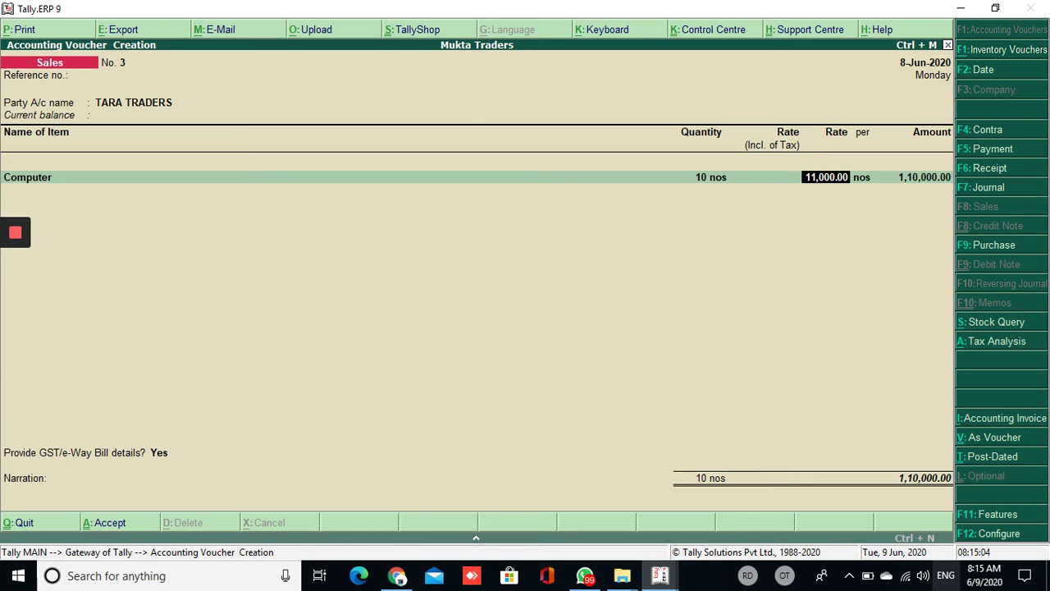
pyautogui.press('BackSpace')
pyautogui.press('BackSpace')
pyautogui.write('5')
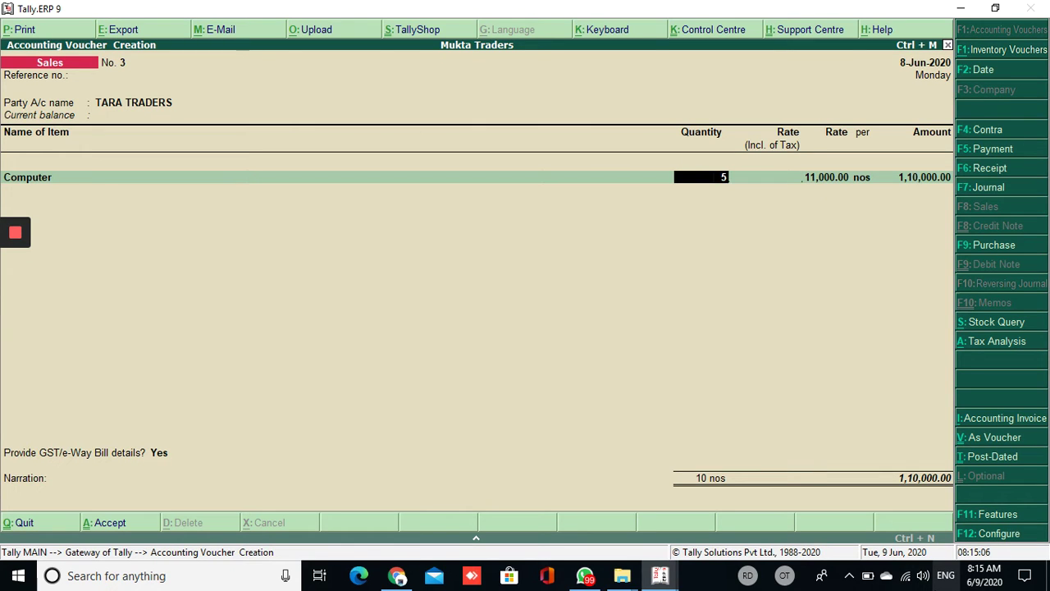
pyautogui.write('0')
pyautogui.press('Return')
pyautogui.press('Return')
pyautogui.press('Return')
pyautogui.press('Return')
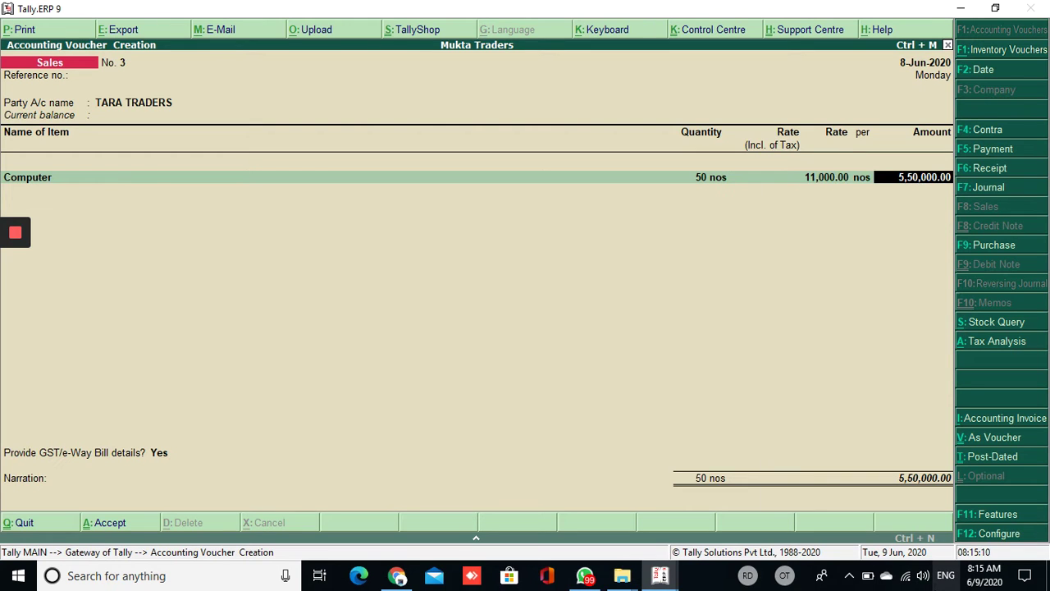
# Accept the Computer line and end the item list to reach the additional ledger line.
pyautogui.press('Return')
pyautogui.press('Return')
pyautogui.press('Return')
pyautogui.press('Return')
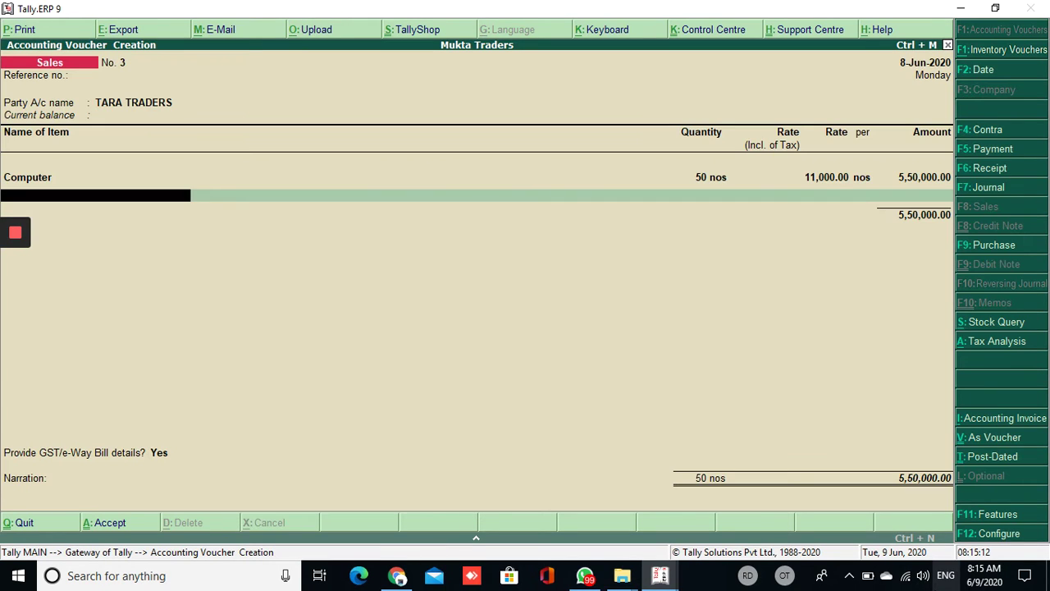
pyautogui.press('Return')
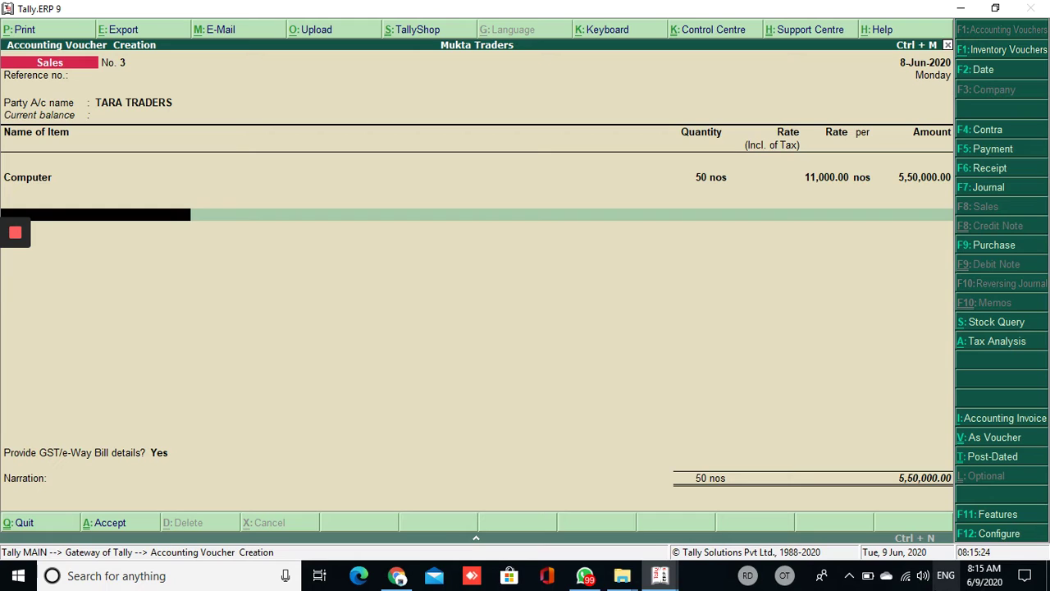
# Start a new ledger from the voucher's additional ledger line and name it Packing Charges without an alias.
pyautogui.hotkey('alt', 'c')
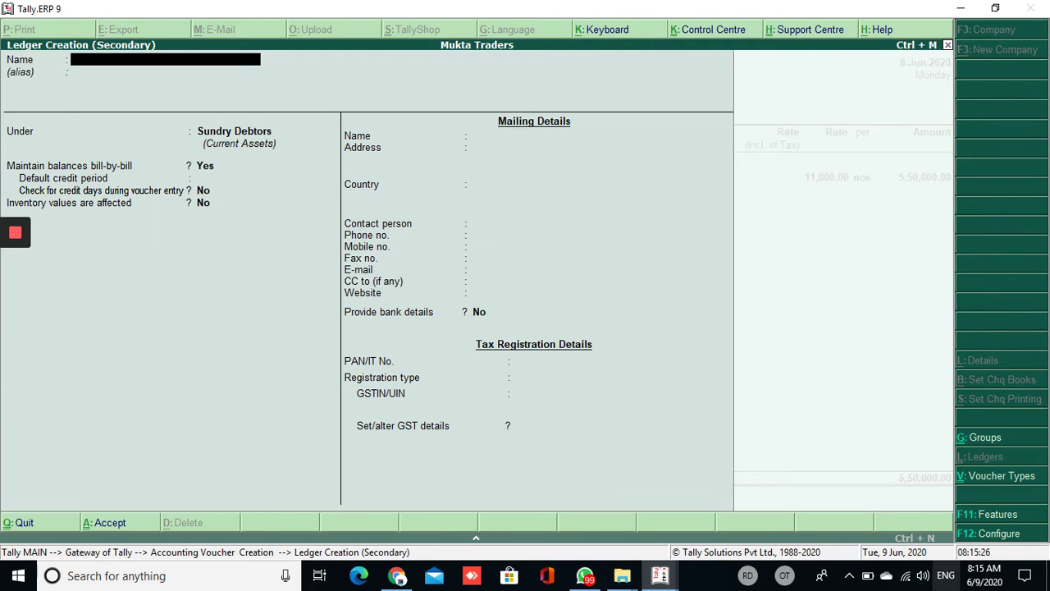
pyautogui.write('Packing chargew')
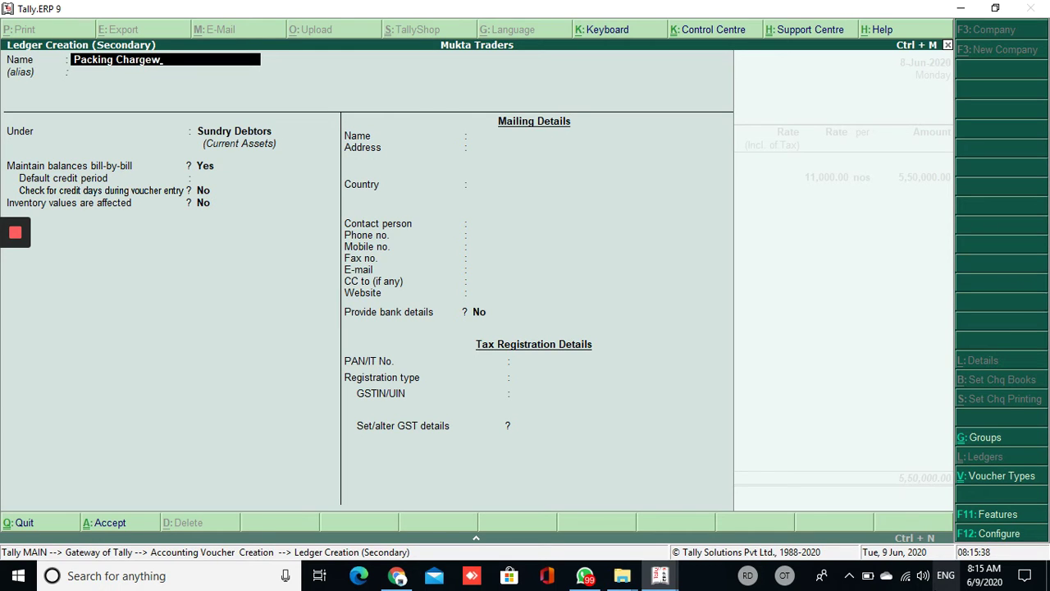
pyautogui.press('BackSpace')
pyautogui.write('s')
pyautogui.press('Return')
pyautogui.press('Return')
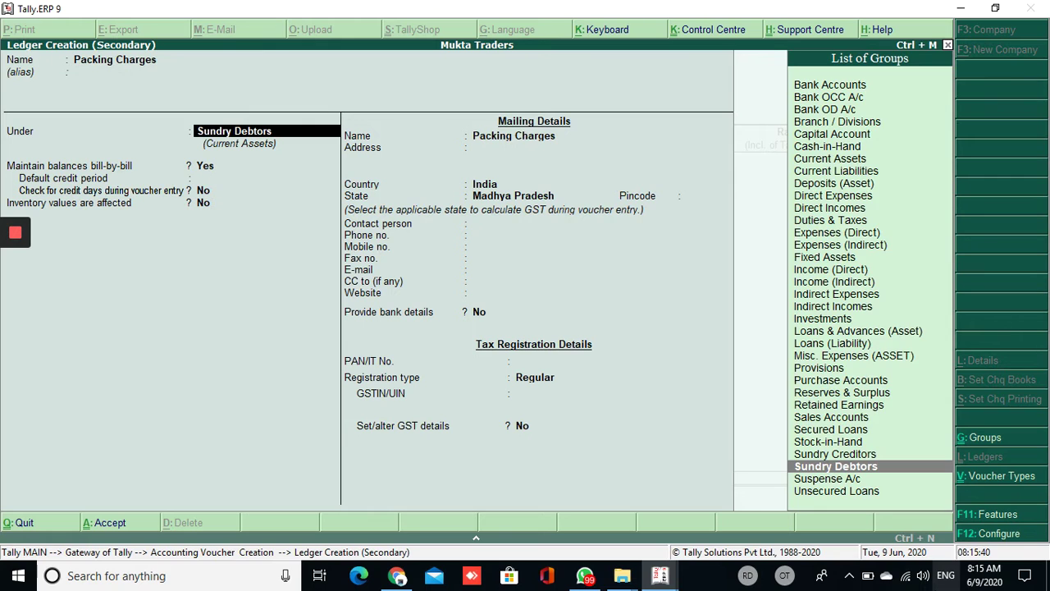
# Place the Packing Charges ledger under Indirect Expenses and leave inventory values unaffected.
pyautogui.write('In')
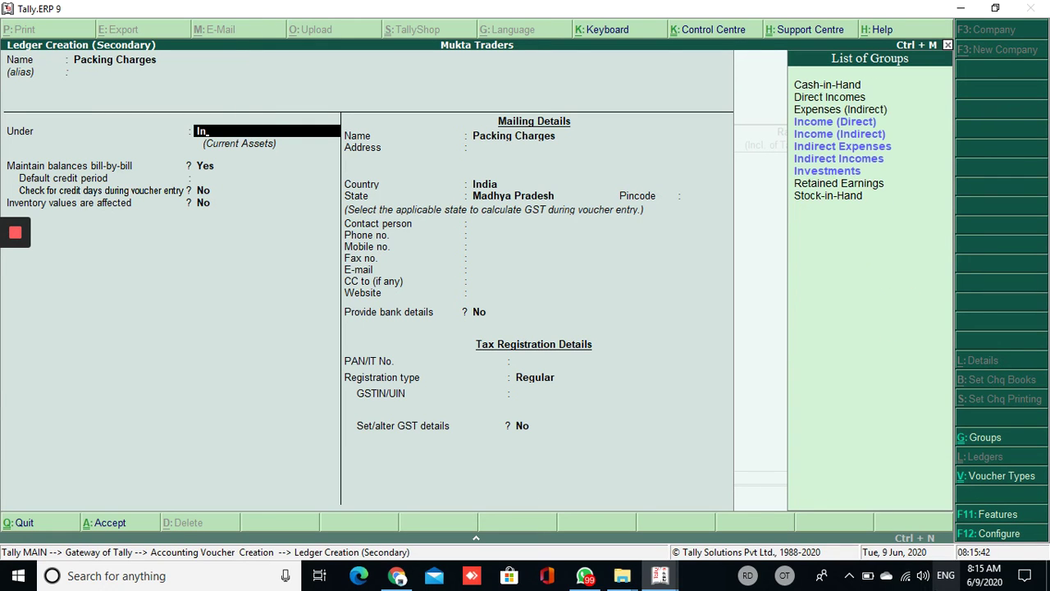
pyautogui.press('Down')
pyautogui.press('Down')
pyautogui.press('Return')
pyautogui.press('Return')
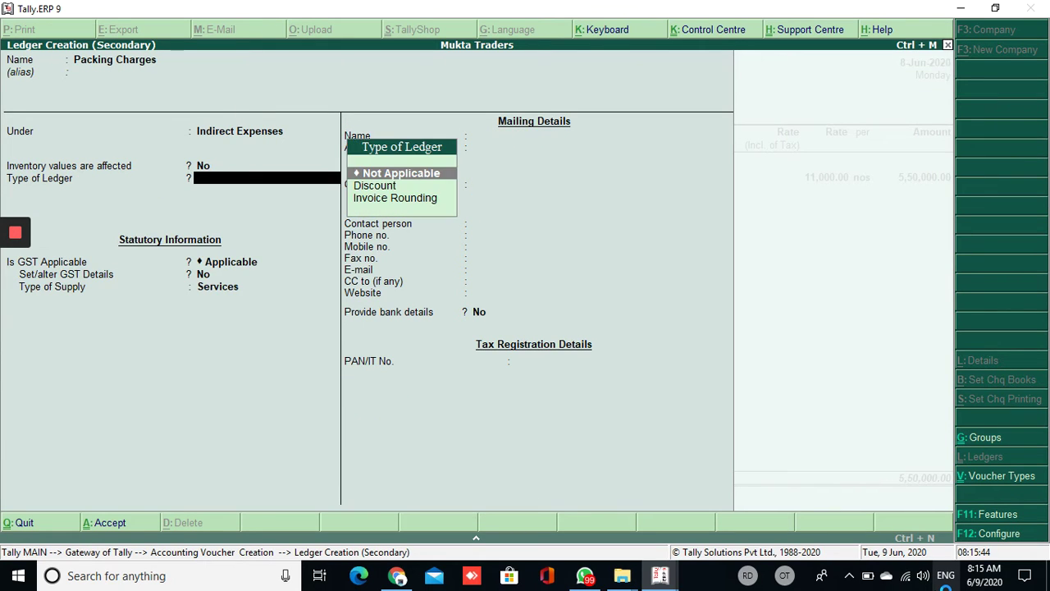
# Set both the ledger type and the GST applicability of Packing Charges to Not Applicable.
pyautogui.press('Return')
pyautogui.write('N')
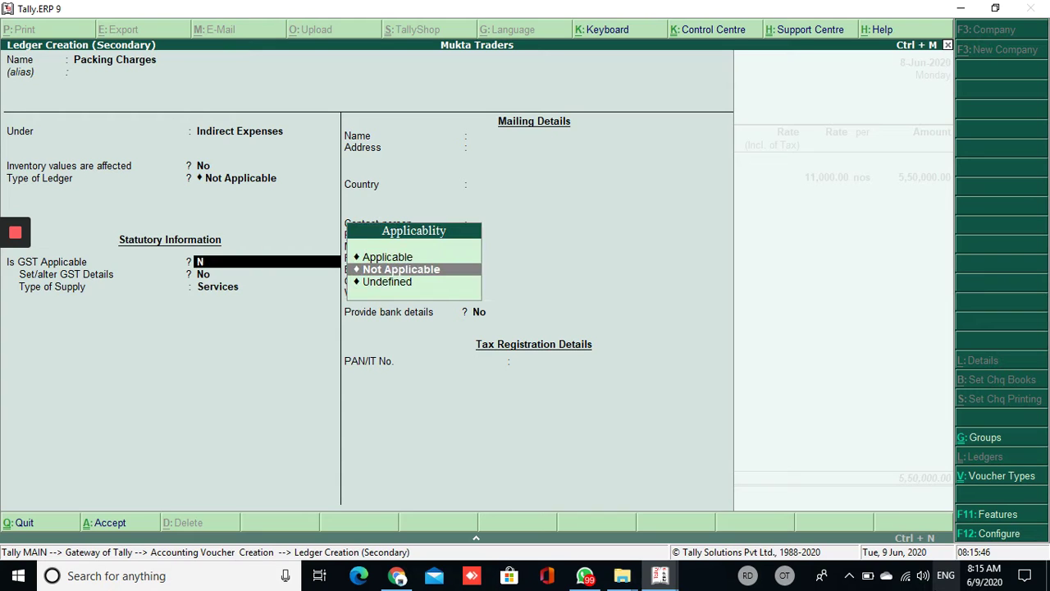
pyautogui.press('Return')
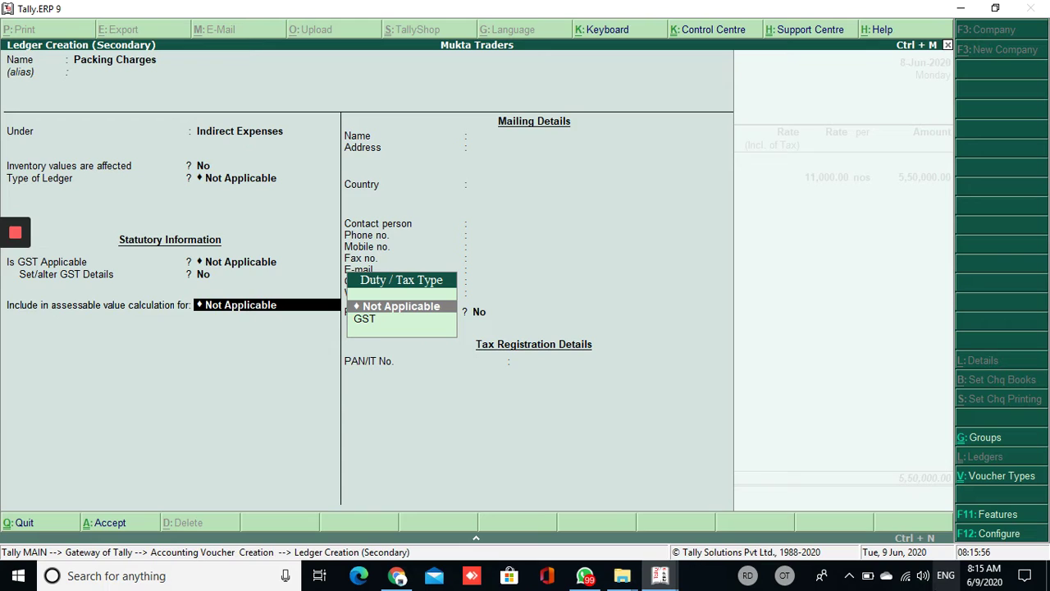
# Include Packing Charges in the GST assessable value, appropriated to Goods and calculated Based on Value, and save the ledger.
pyautogui.press('Down')
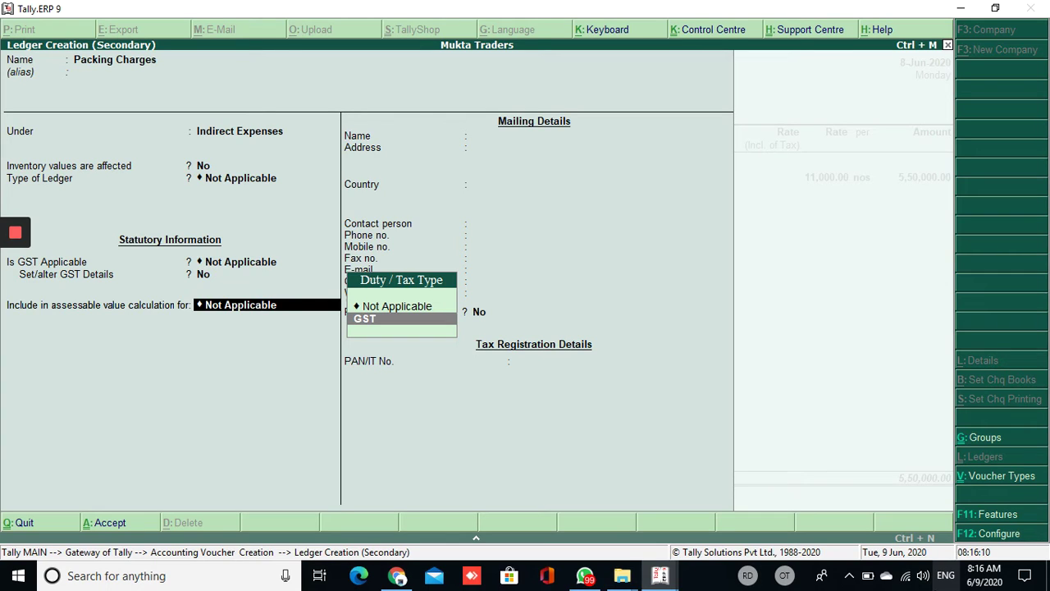
pyautogui.press('Return')
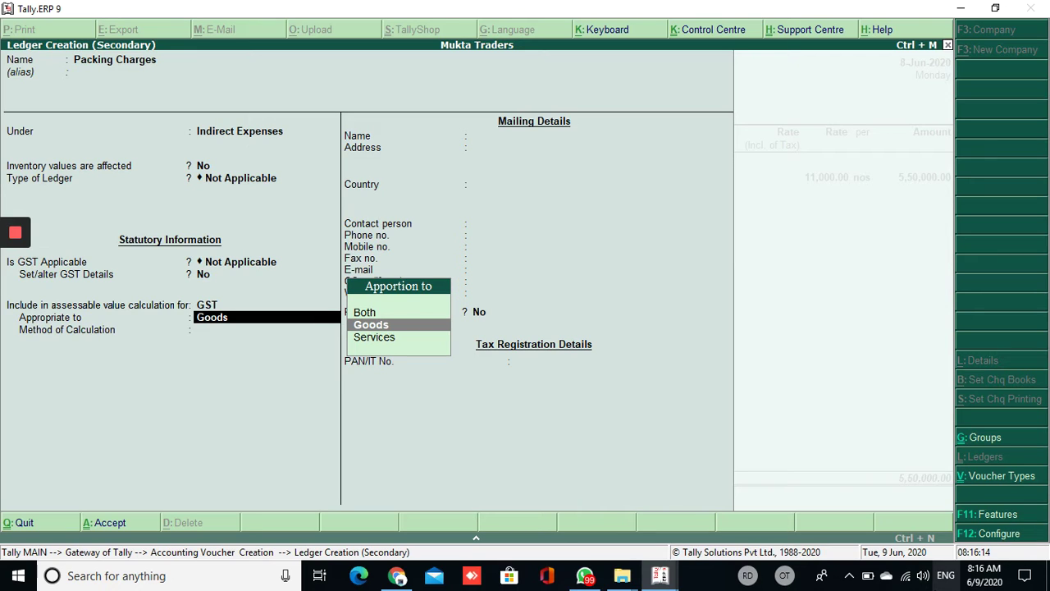
pyautogui.press('Return')
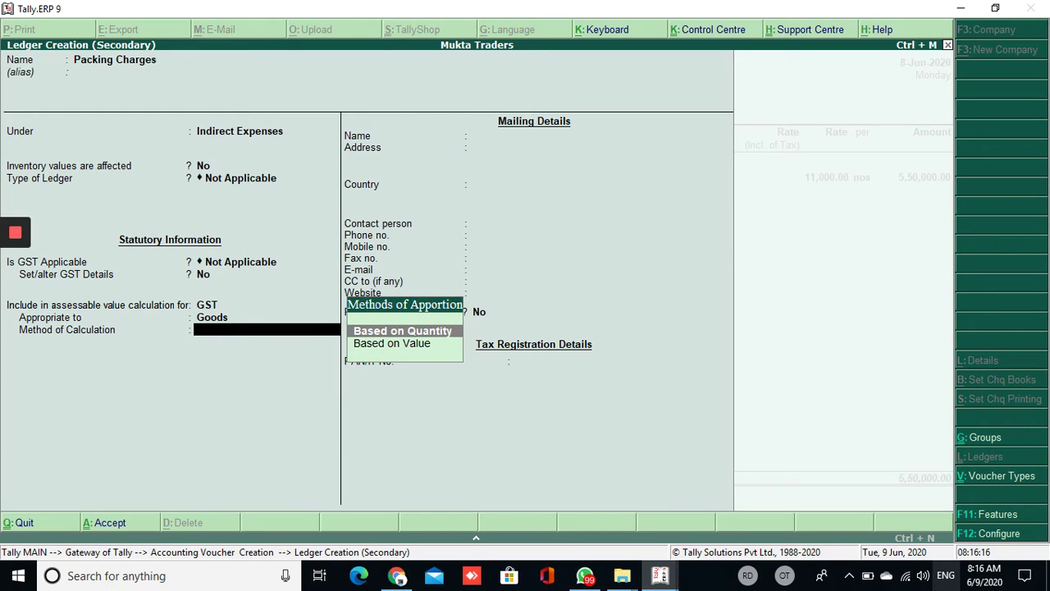
pyautogui.press('Down')
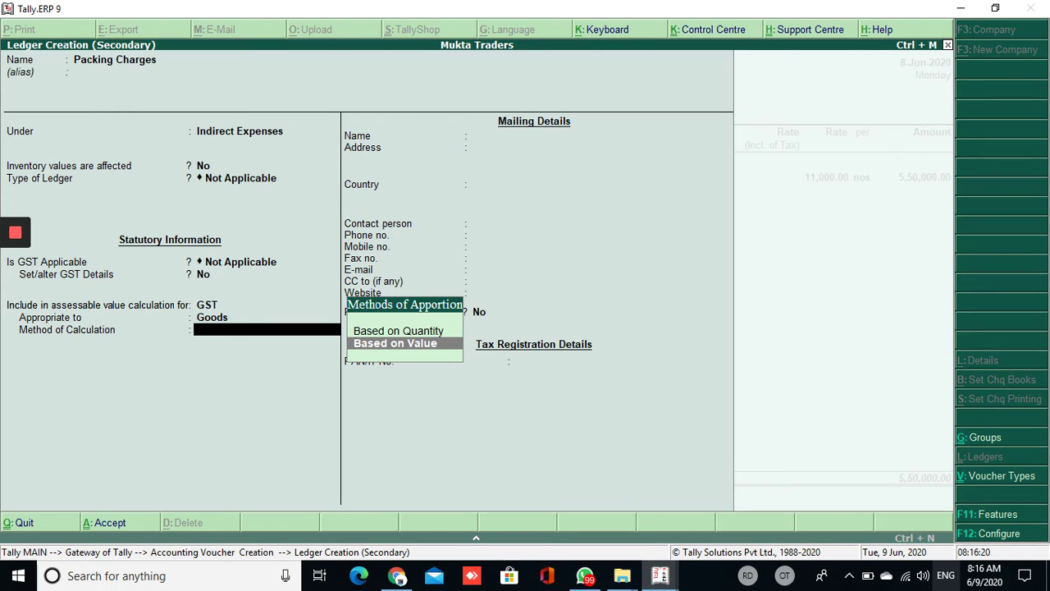
pyautogui.press('Return')
pyautogui.press('Return')
pyautogui.press('Return')
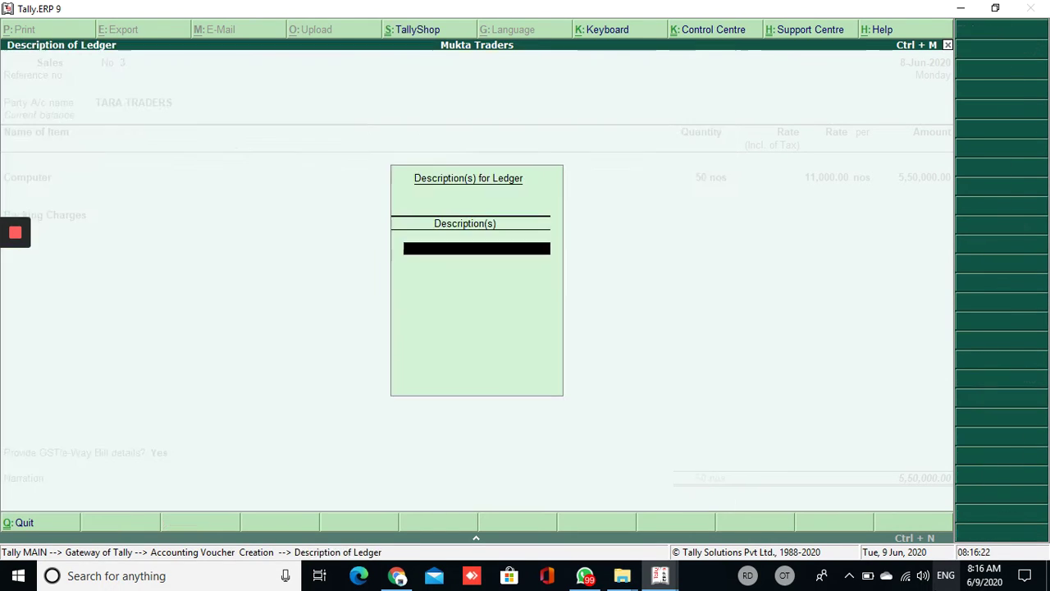
# Leave the Packing Charges description blank and set its amount in the voucher to 10,000.
pyautogui.press('Return')
pyautogui.press('Return')
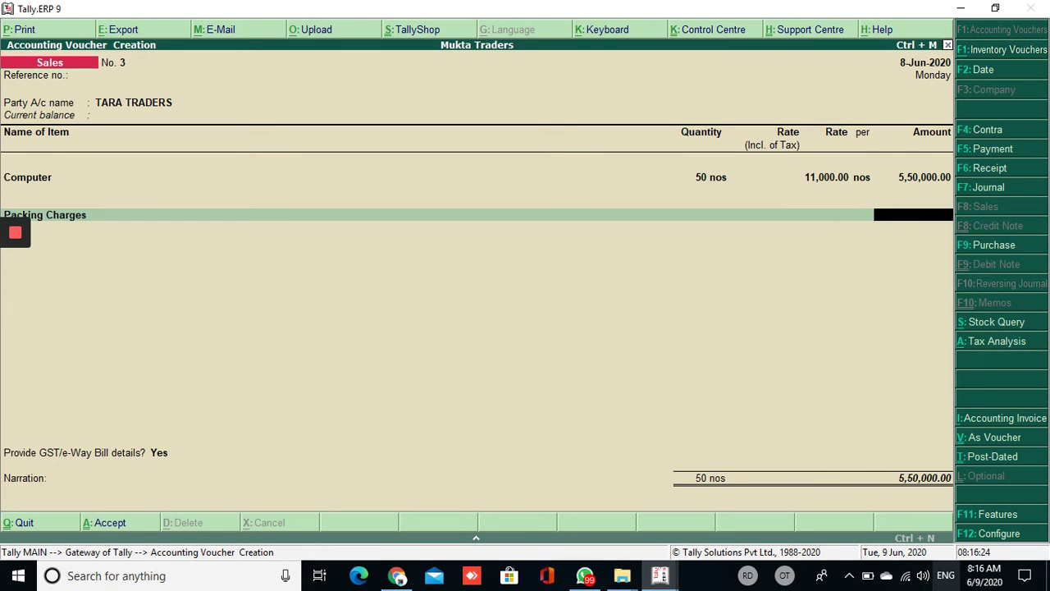
pyautogui.write('10,000')
pyautogui.press('Return')
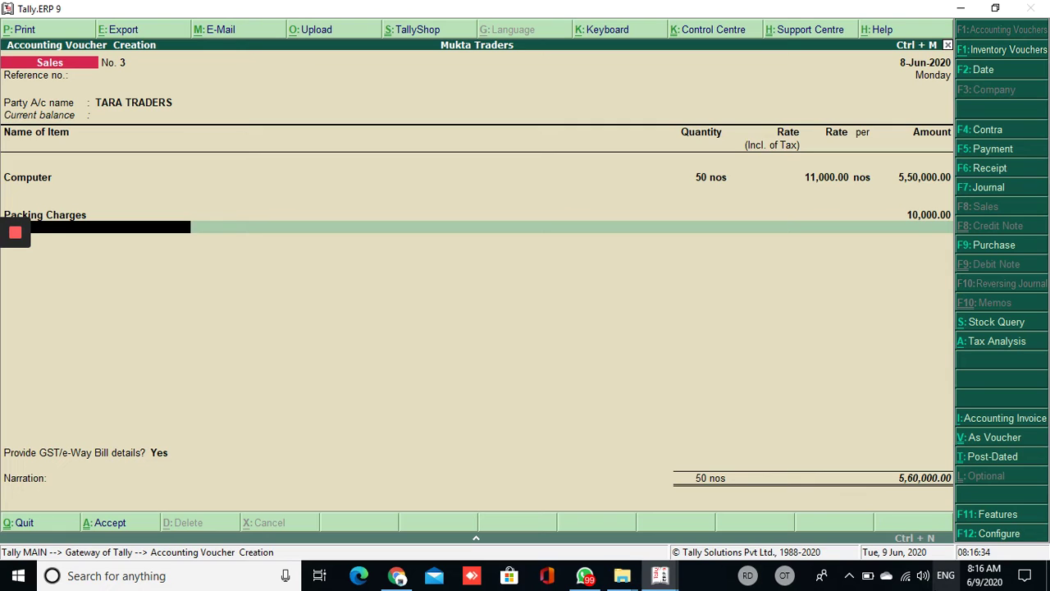
# Start another new ledger from the voucher and name it Discount @2 % without an alias.
pyautogui.hotkey('alt', 'c')
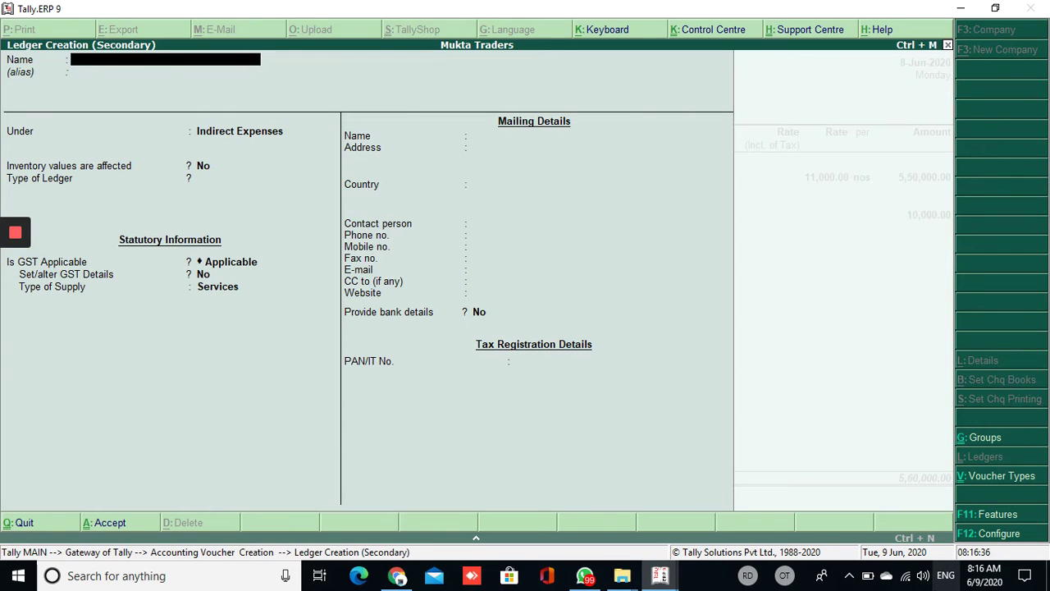
pyautogui.write('Discount @2 %')
pyautogui.press('Return')
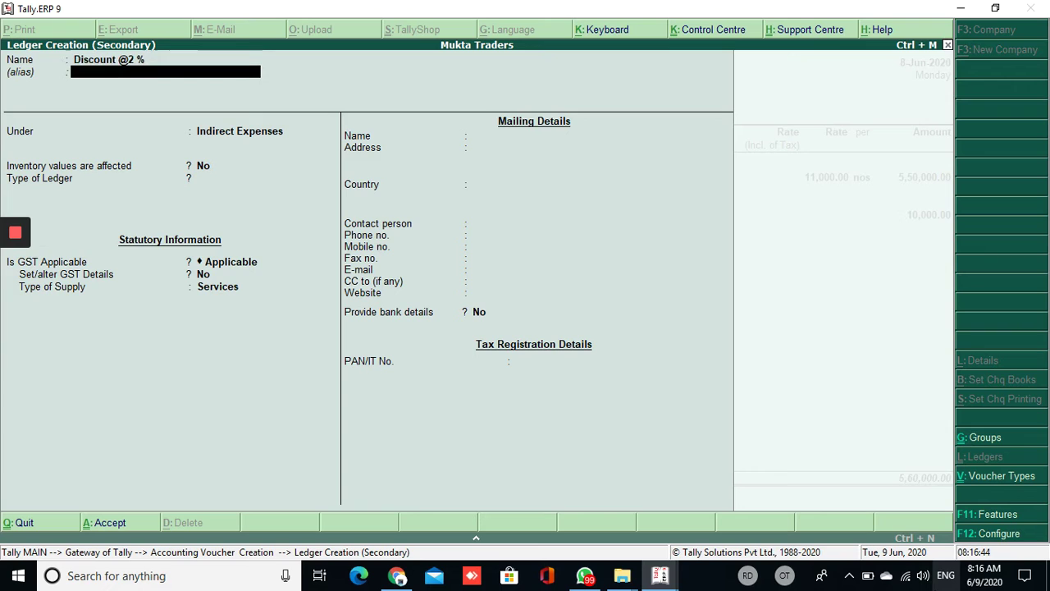
pyautogui.press('Return')
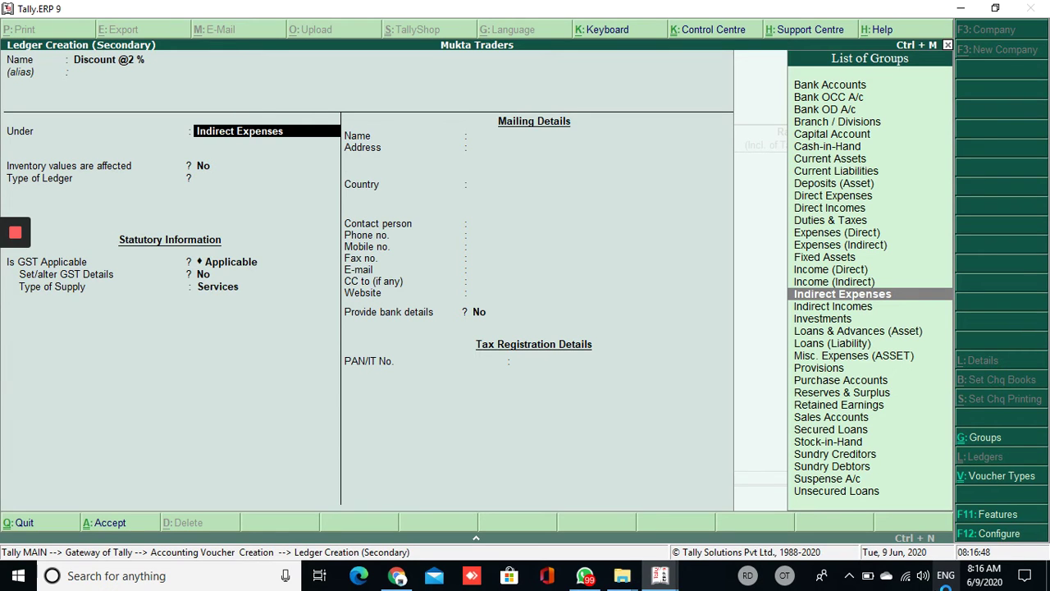
# Keep the discount ledger under Indirect Expenses without affecting inventory values, with ledger type and GST applicability set to Not Applicable.
pyautogui.press('Return')
pyautogui.press('Return')
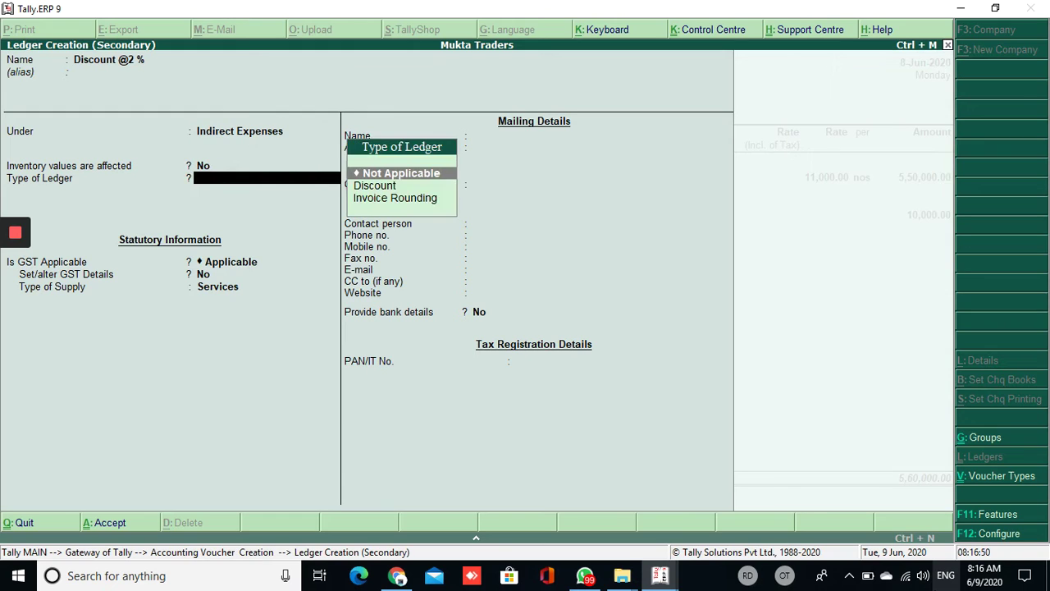
pyautogui.press('Return')
pyautogui.write('N')
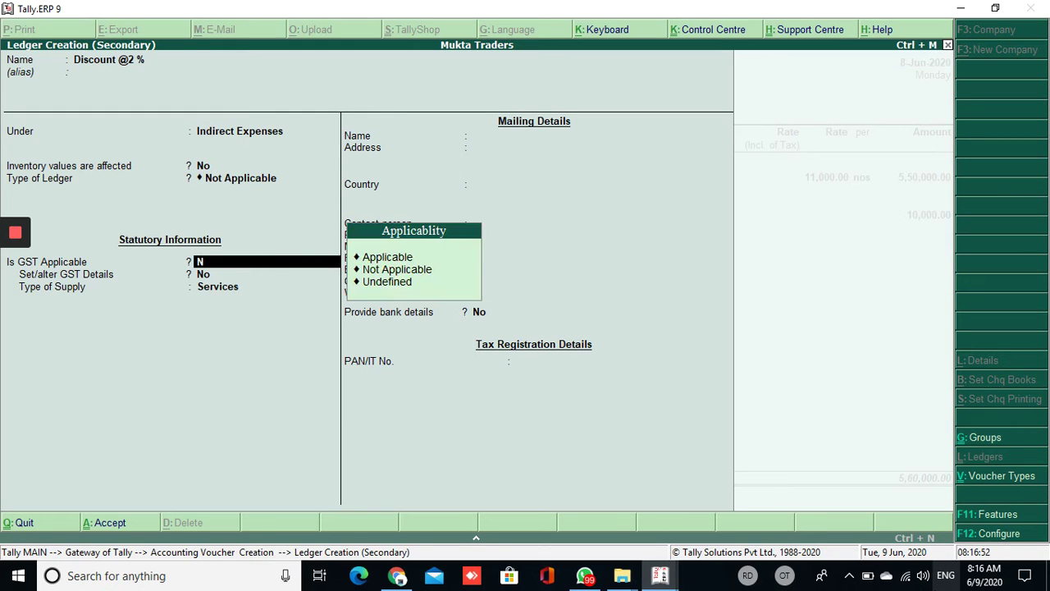
pyautogui.press('Return')
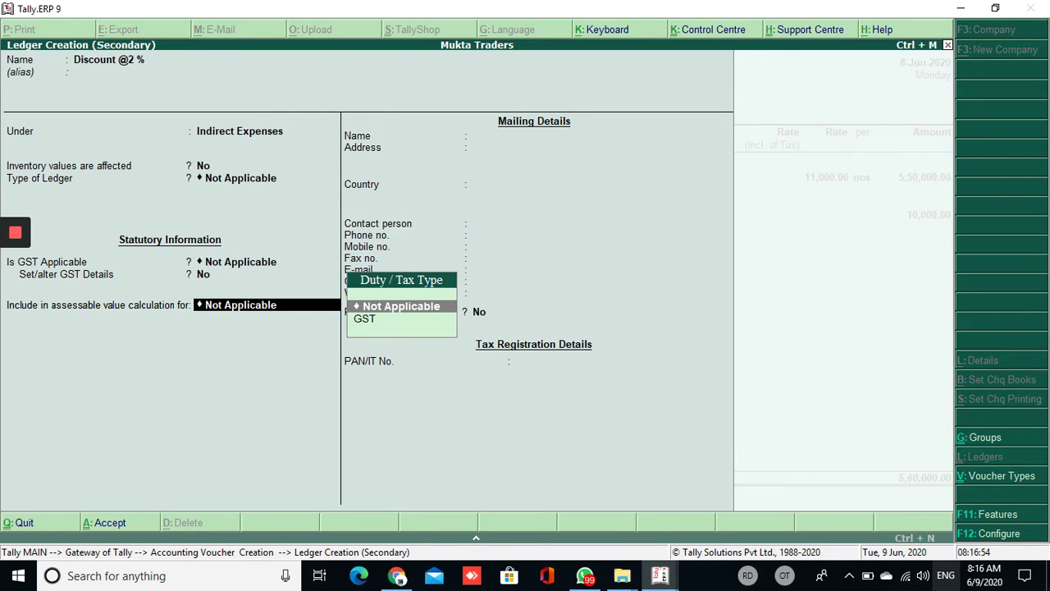
# Include the discount ledger in the GST assessable value, appropriated to Goods and calculated Based on Value, and save it without bank details.
pyautogui.press('Down')
pyautogui.press('Return')
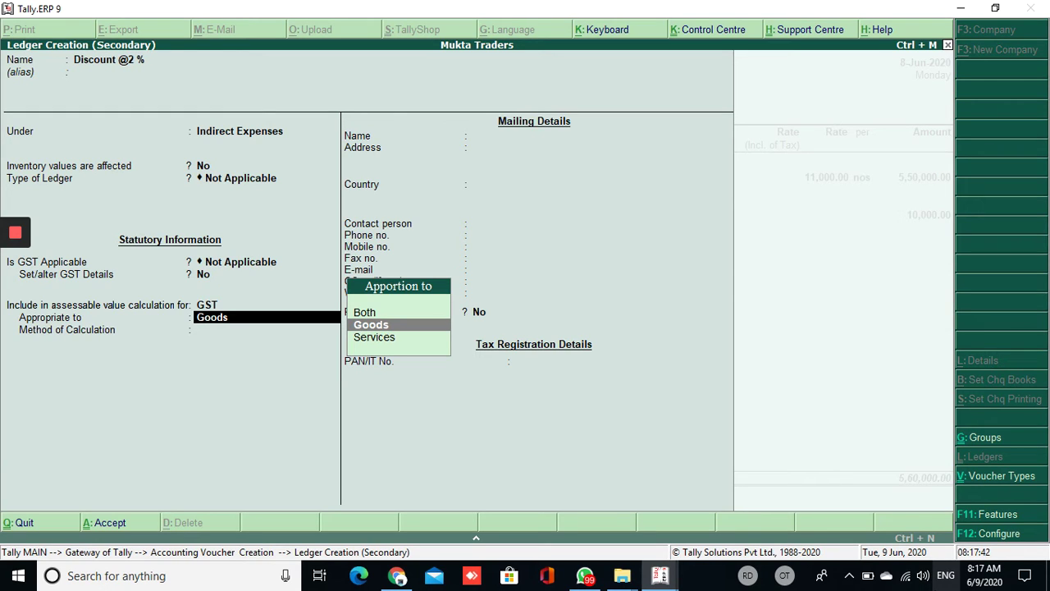
pyautogui.press('Return')
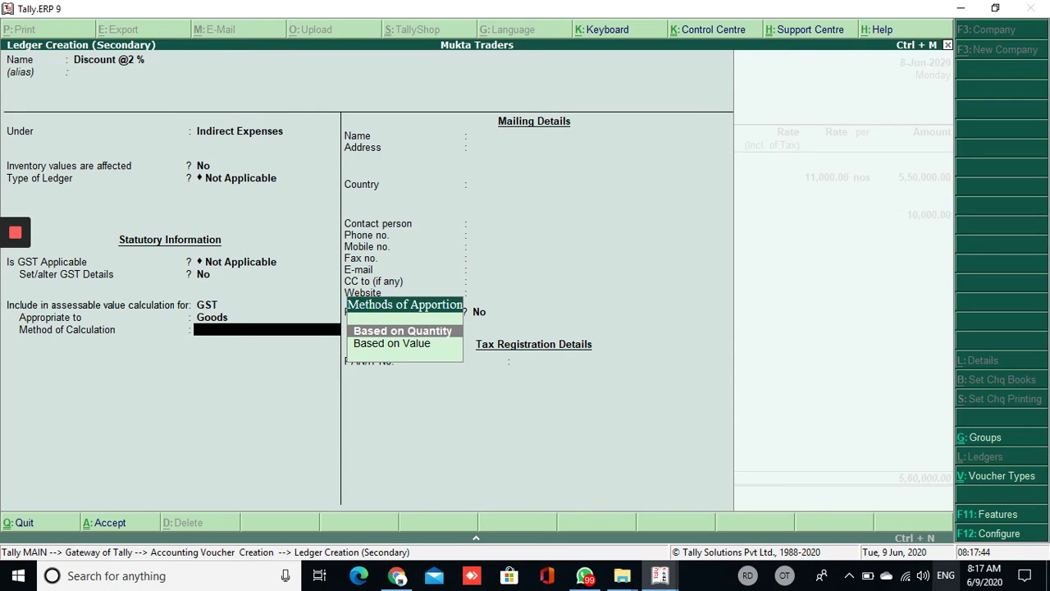
pyautogui.press('Down')
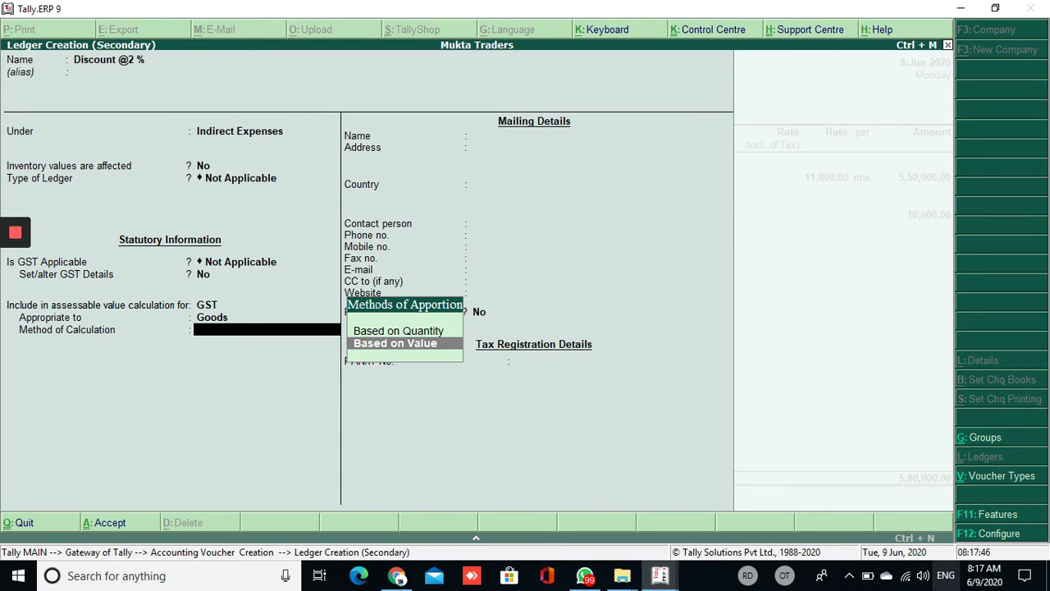
pyautogui.press('Return')
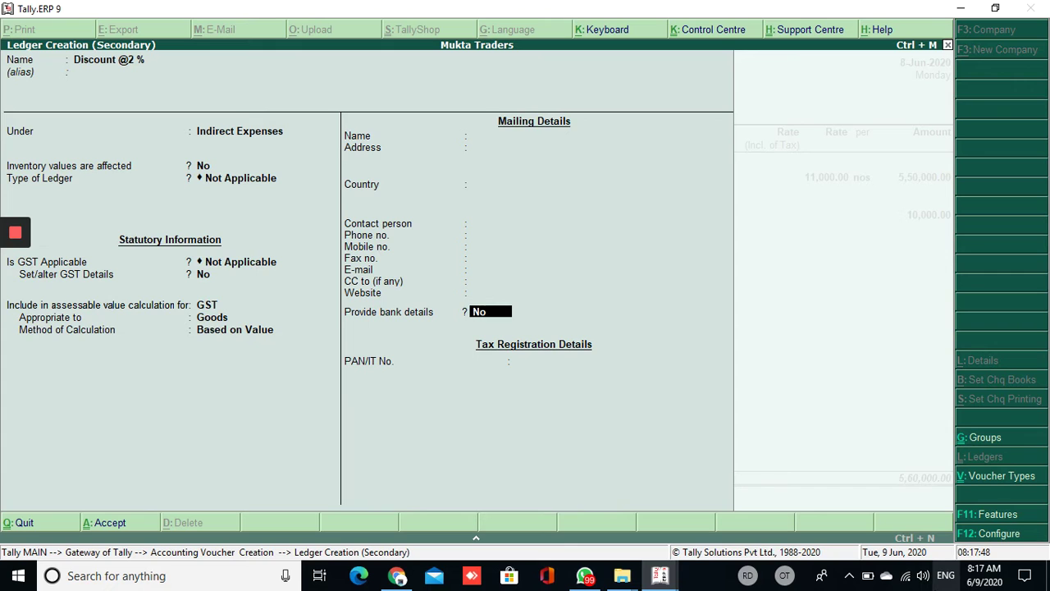
pyautogui.press('Return')
pyautogui.press('Return')
pyautogui.press('Return')
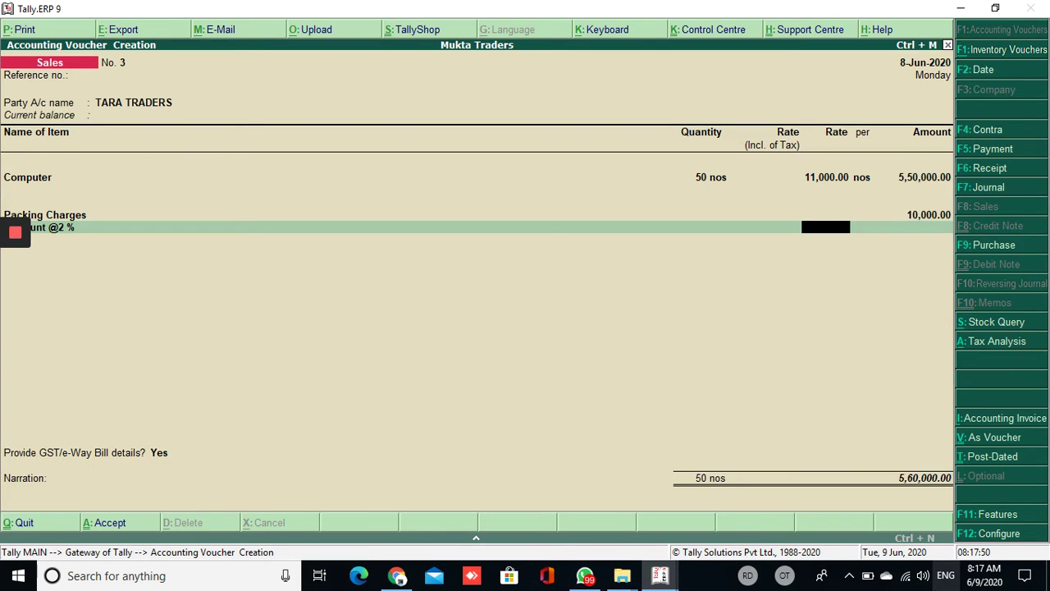
# Apply a rate of -2 % to the discount line and accept its calculated amount.
pyautogui.write('-2')
pyautogui.press('Return')
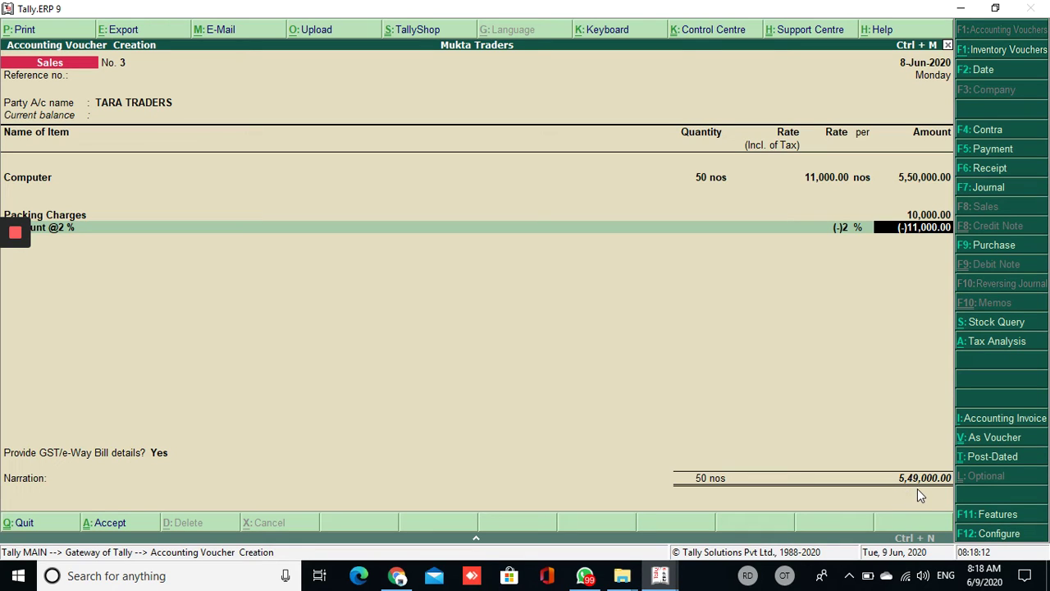
pyautogui.press('Return')
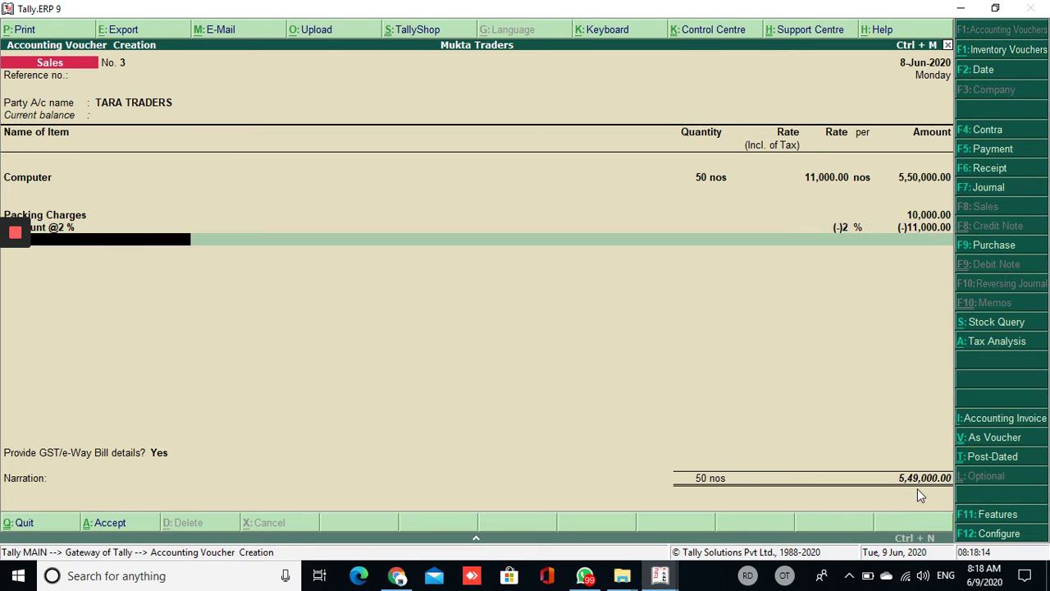
# Add the CGST and SGST ledgers below the discount line with their calculated amounts.
pyautogui.write('c')
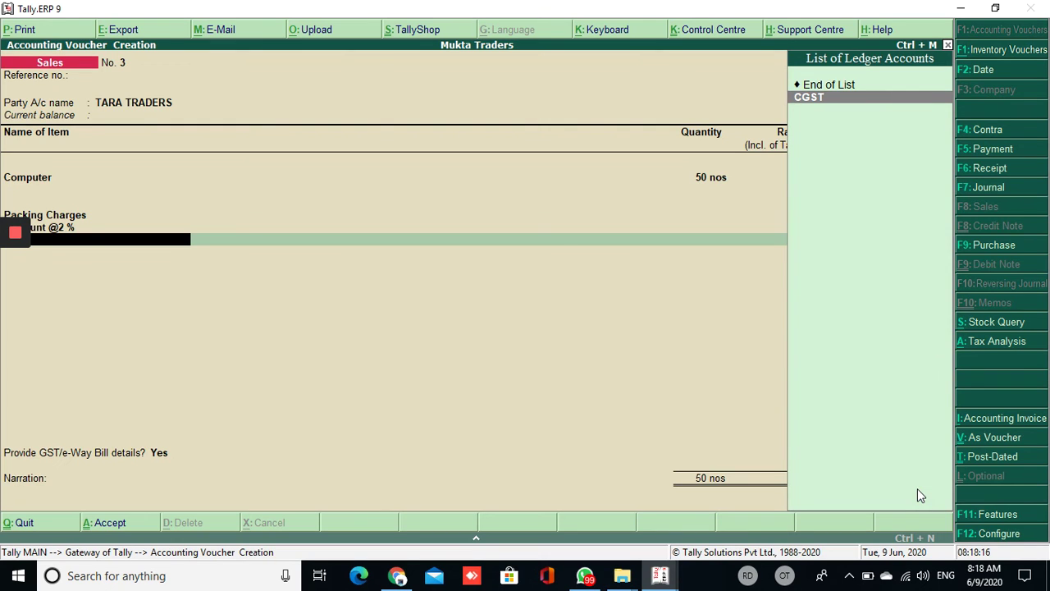
pyautogui.press('Return')
pyautogui.press('Return')
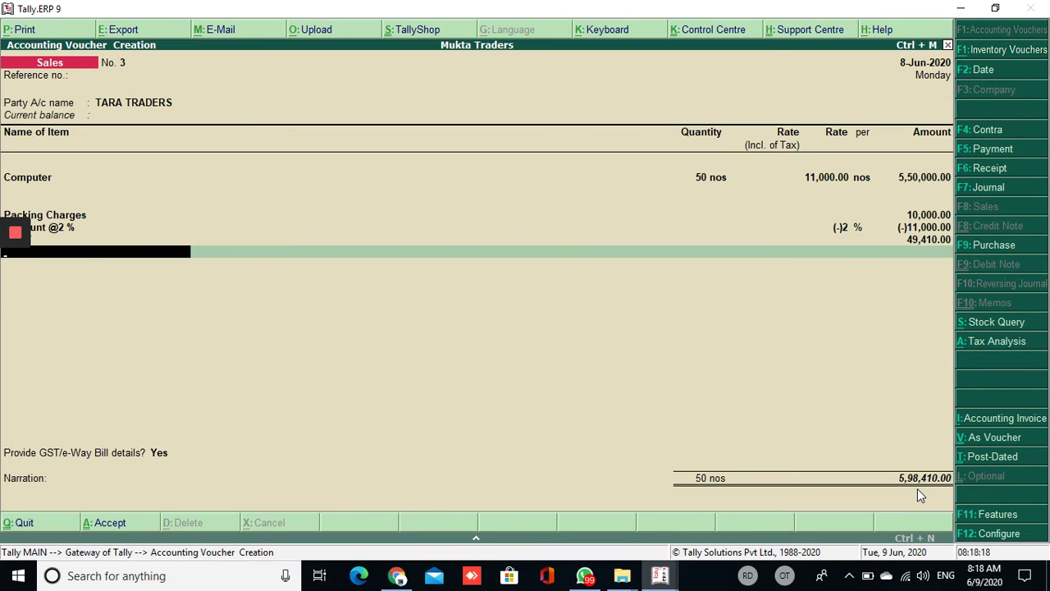
pyautogui.write('sg')
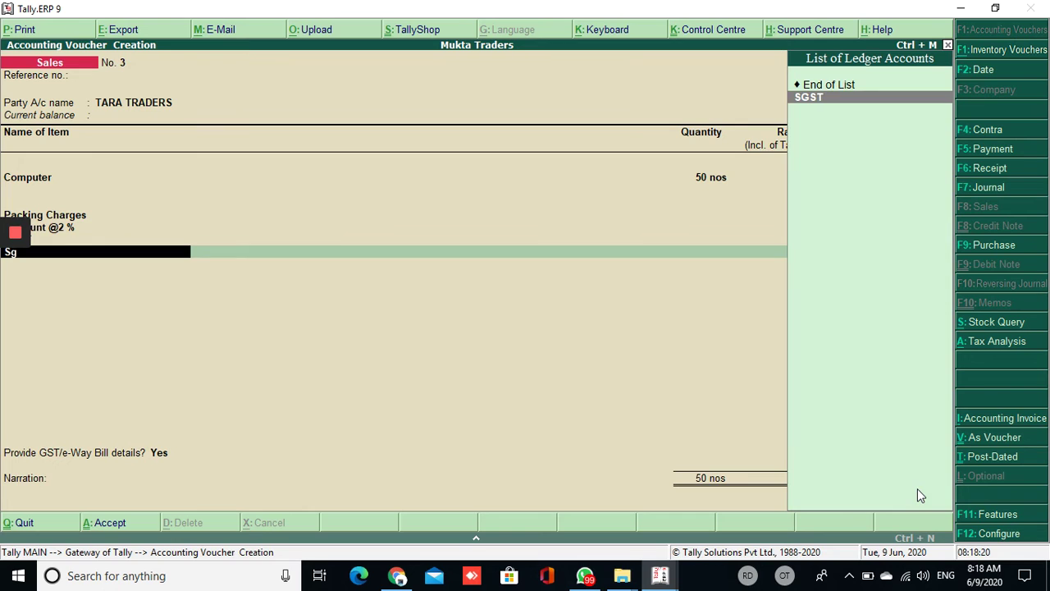
pyautogui.press('Return')
pyautogui.press('Return')
pyautogui.press('Return')
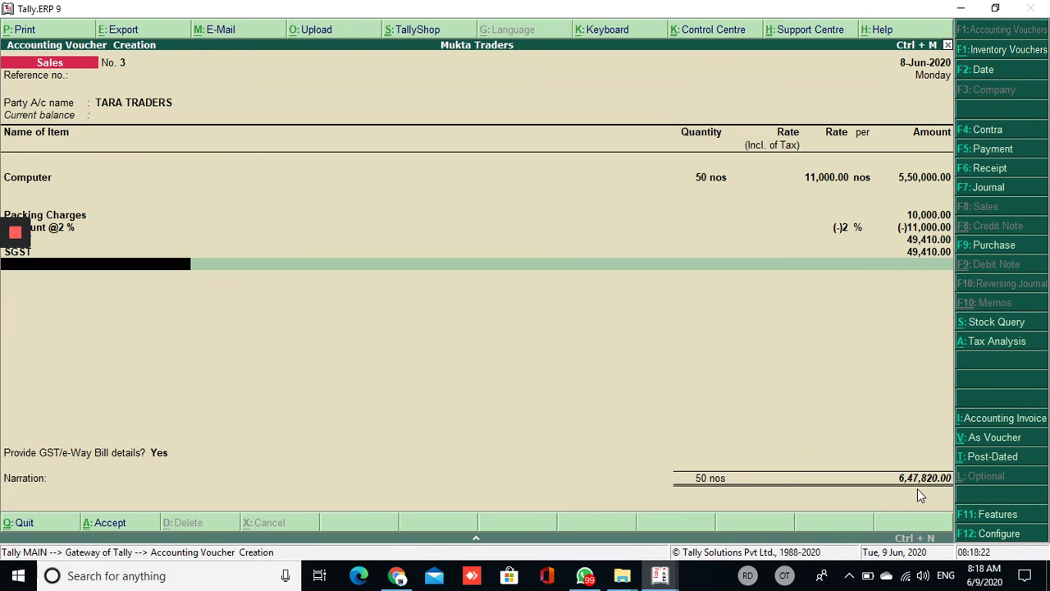
# End the ledger list, accept the e-way bill details without changes and save the sales voucher.
pyautogui.press('Return')
pyautogui.press('Return')
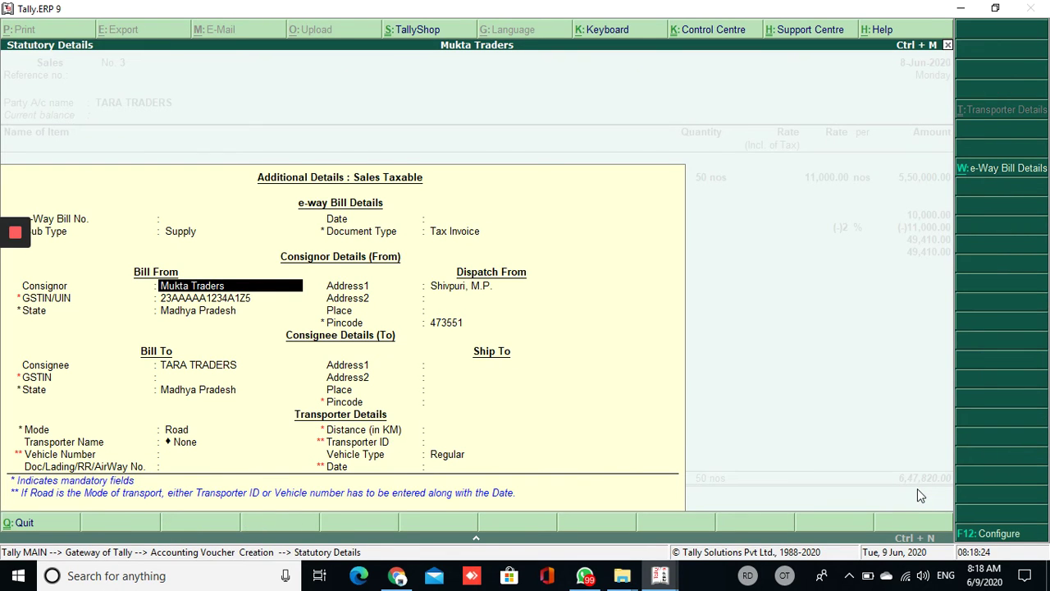
pyautogui.hotkey('ctrl', 'a')
pyautogui.hotkey('ctrl', 'a')
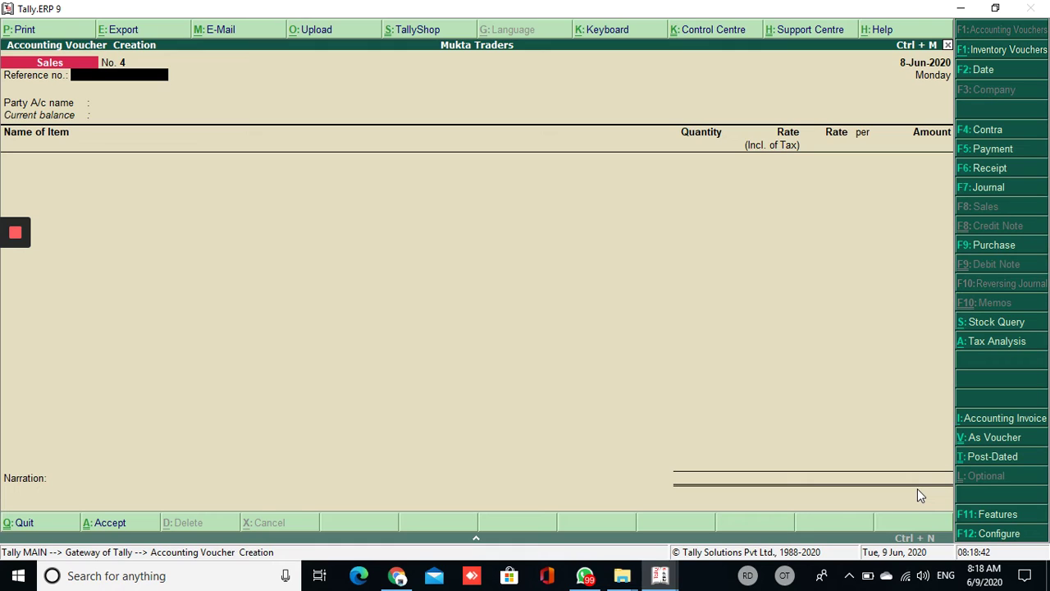
# Reopen the saved sales voucher No. 3, examine the item, charge and tax amounts in its invoice print preview, and close it.
pyautogui.press('pageup')
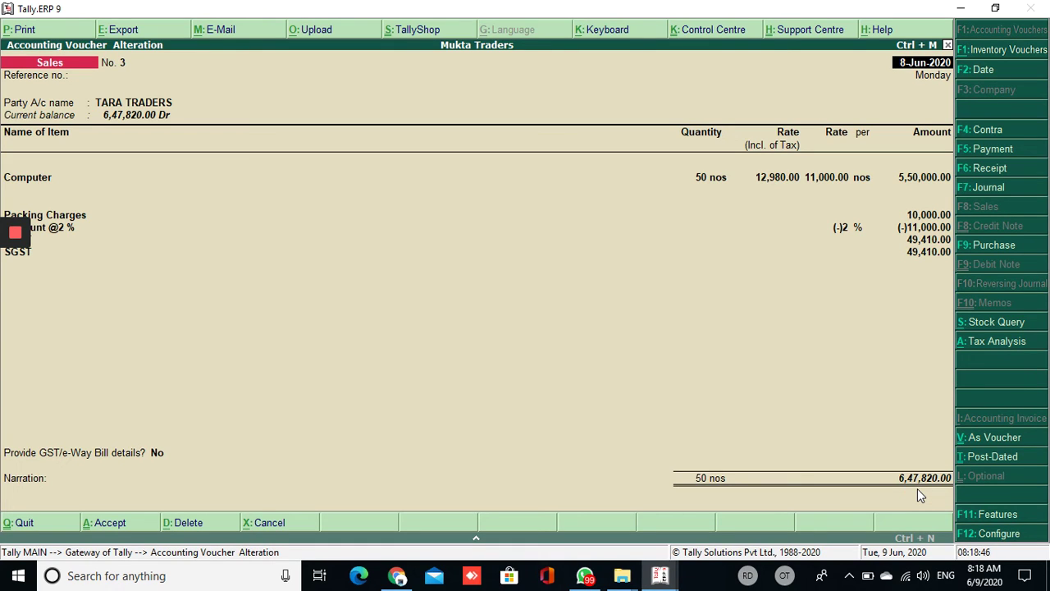
pyautogui.hotkey('alt', 'p')
pyautogui.press('Return')
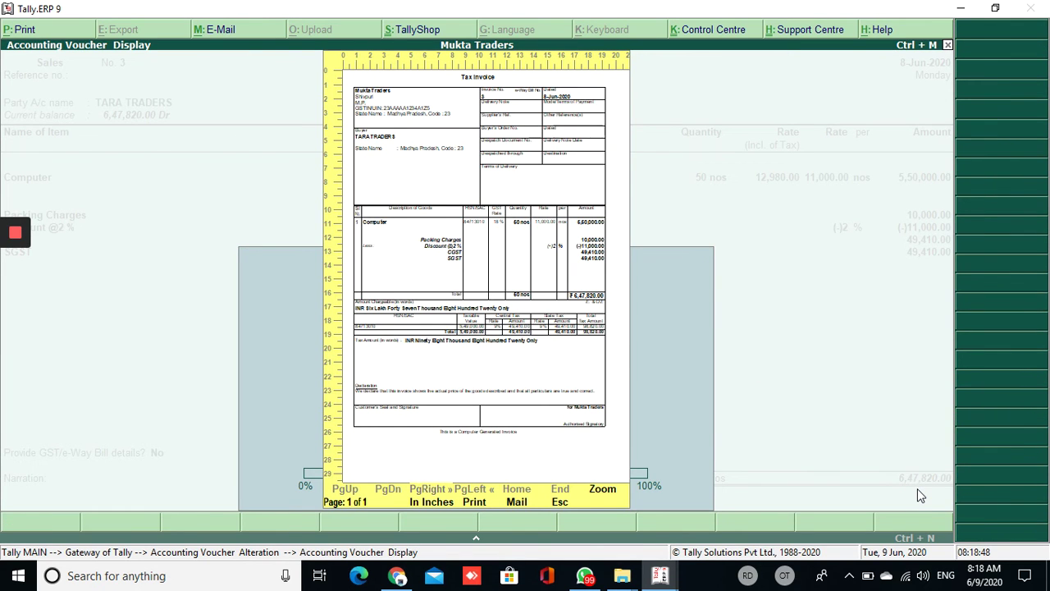
pyautogui.press('Return')
pyautogui.scroll(-5, 921, 496)
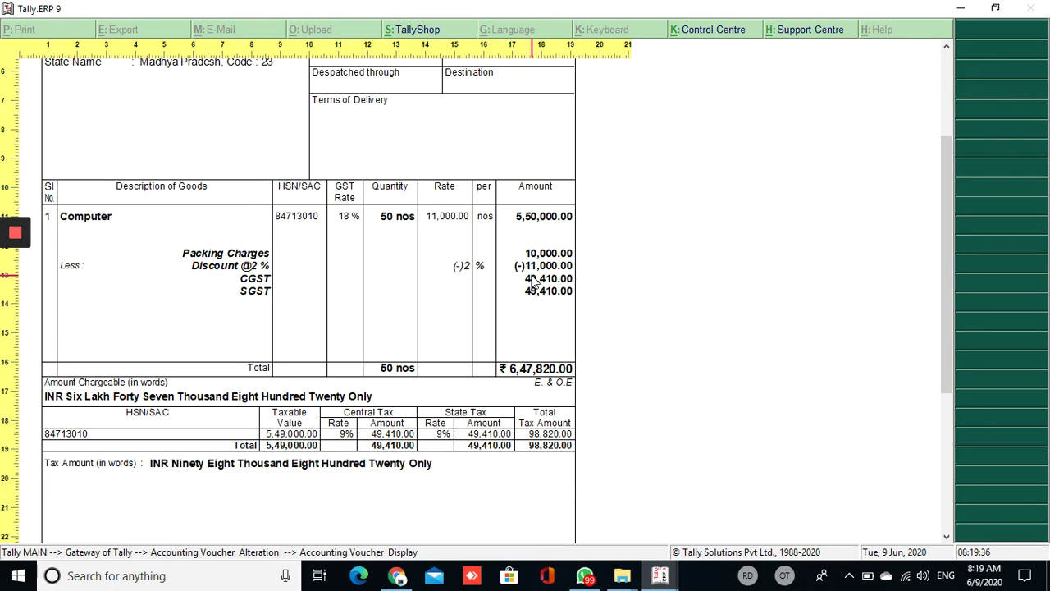
pyautogui.hotkey('alt', 'z')
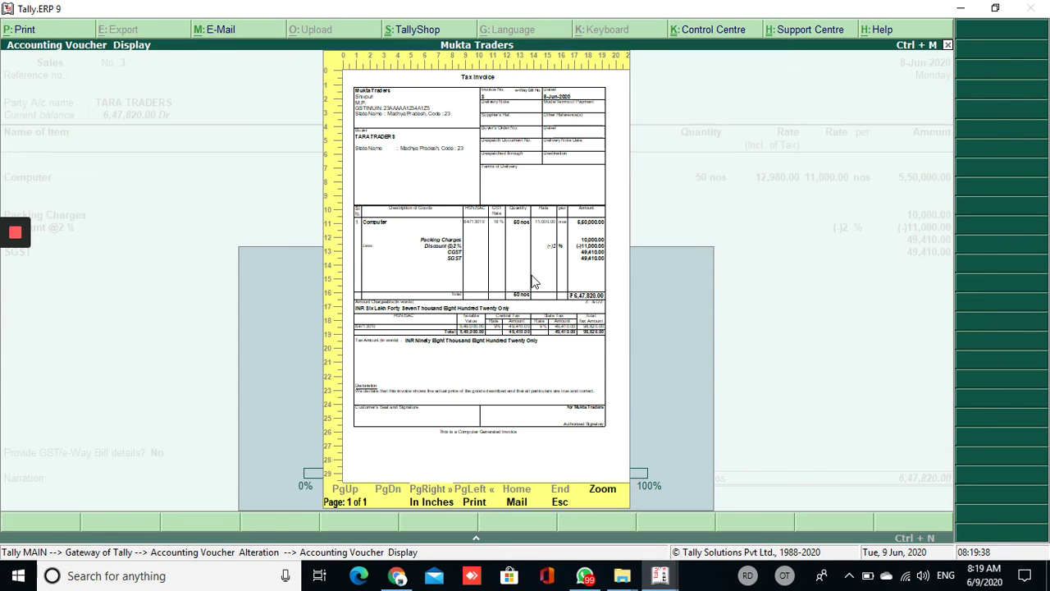
pyautogui.press('Escape')
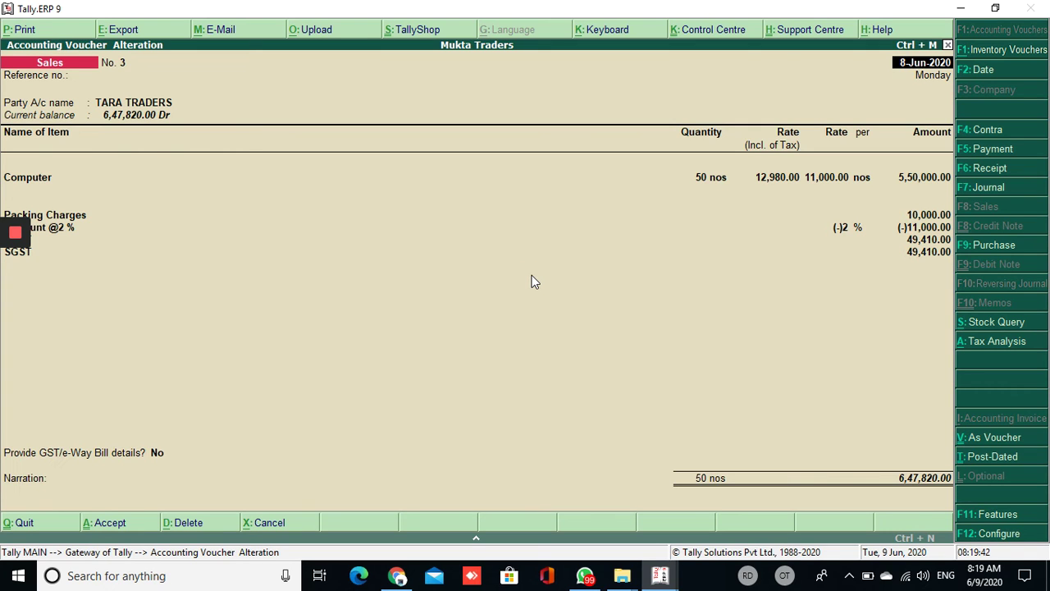
pyautogui.hotkey('ctrl', 'a')
# Leave the sales voucher screen and open the GSTR-1 report from the statutory GST reports.
pyautogui.press('Escape')
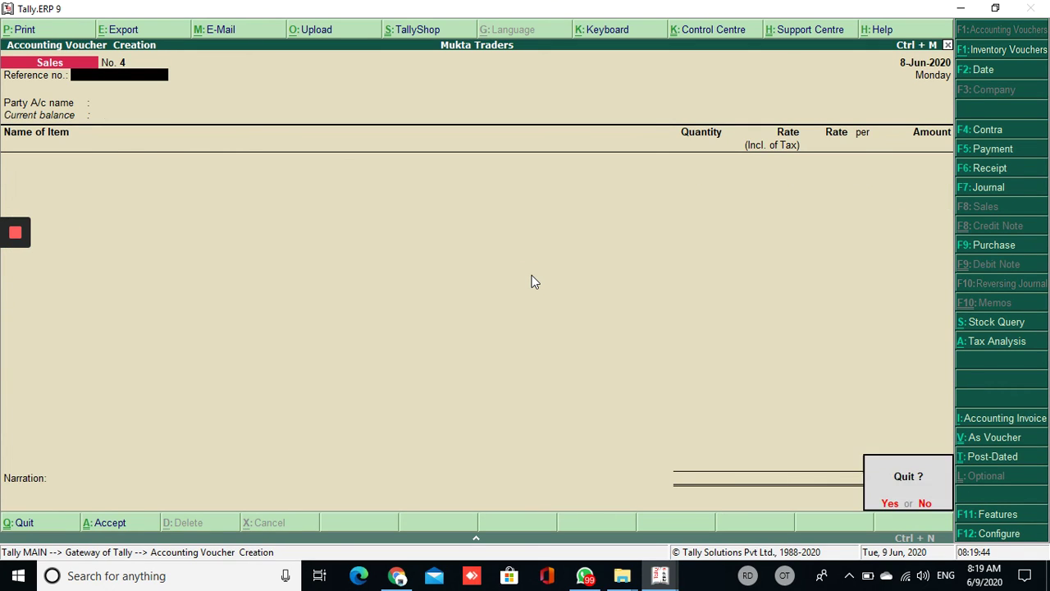
pyautogui.press('Return')
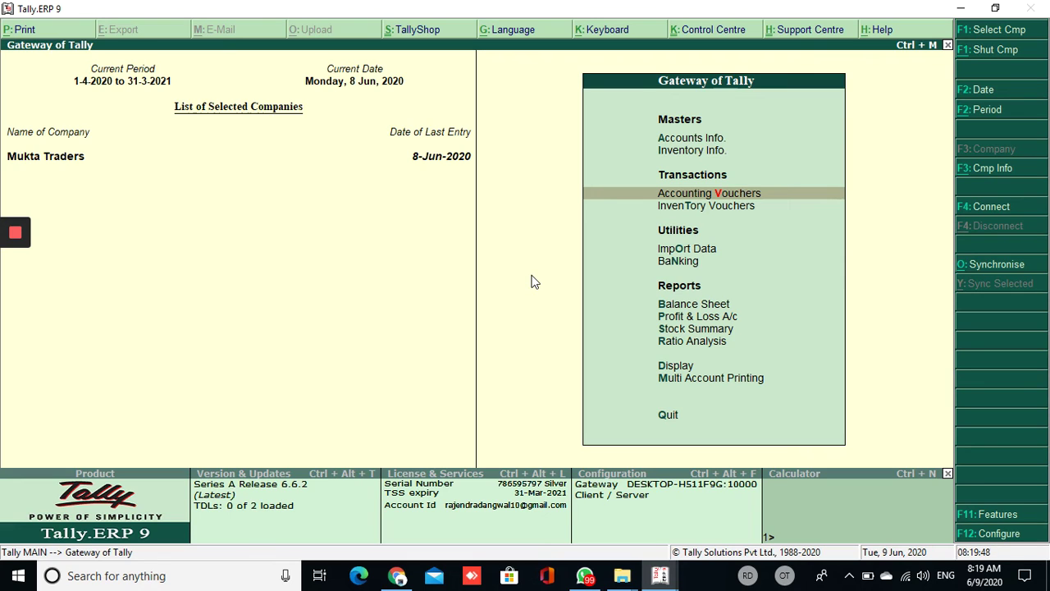
pyautogui.press('d')
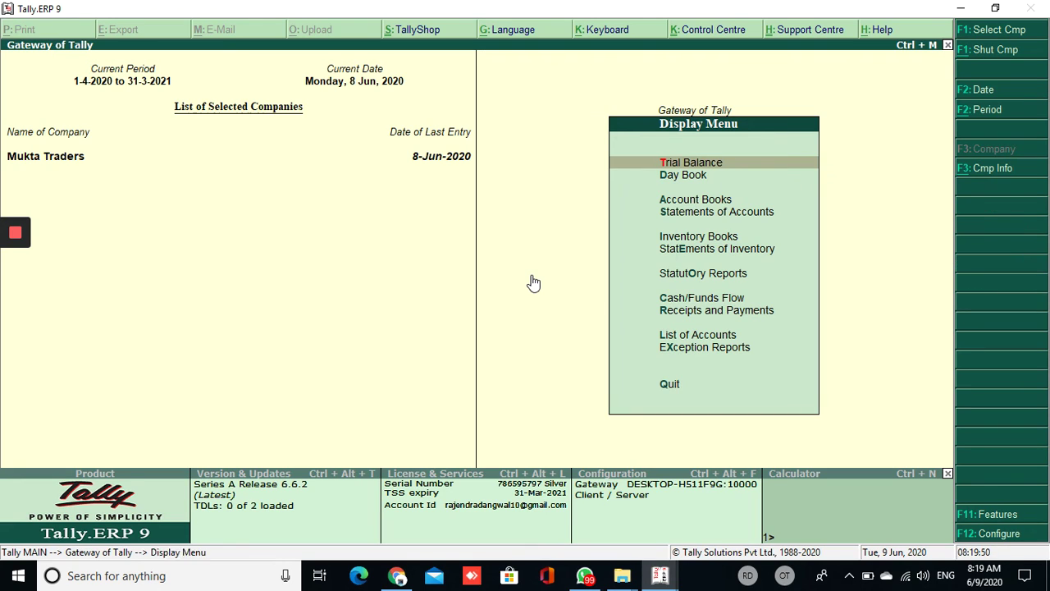
pyautogui.press('o')
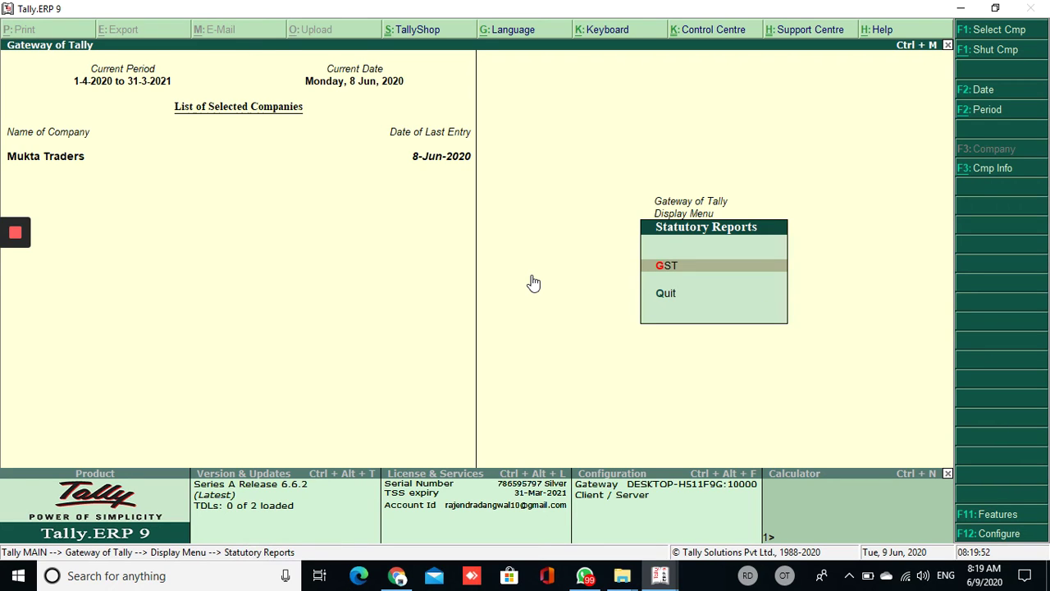
pyautogui.press('Return')
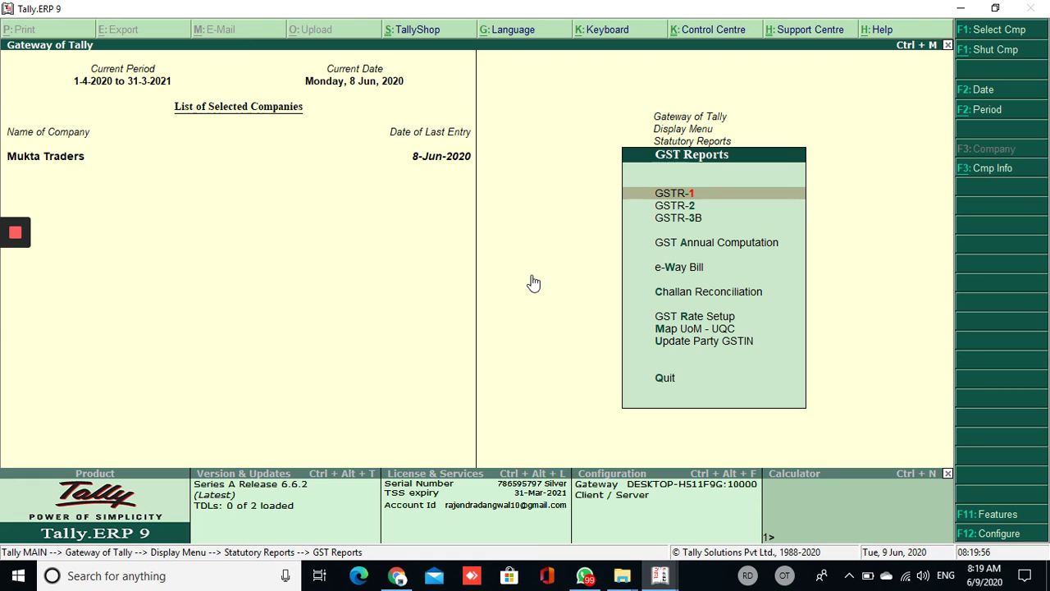
pyautogui.press('Return')
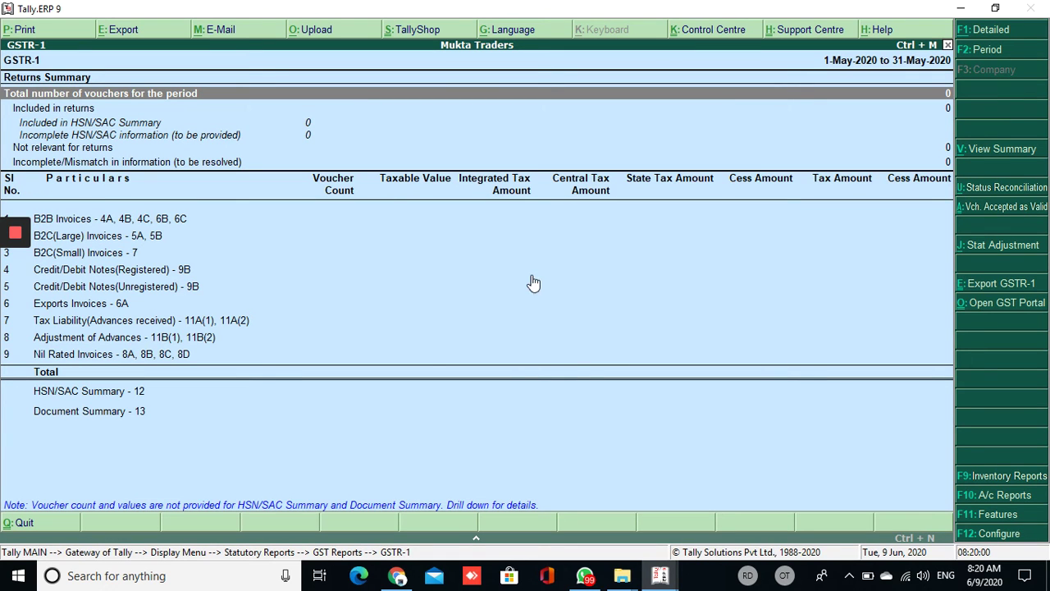
# Close the GSTR-1 report, return to the display menu and reopen the report.
pyautogui.press('Escape')
pyautogui.press('Escape')
pyautogui.press('Escape')
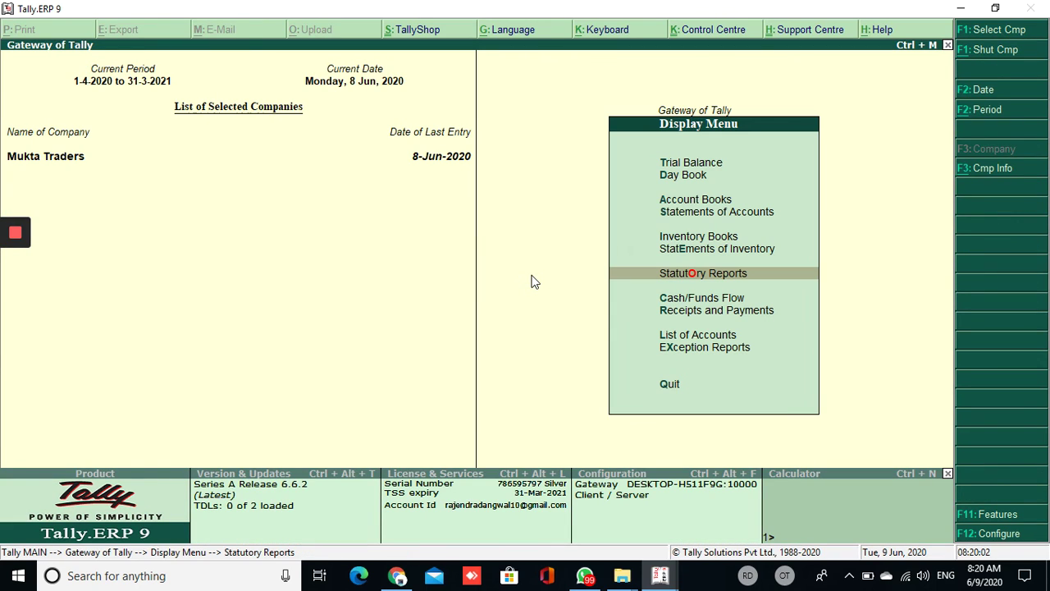
pyautogui.press('Return')
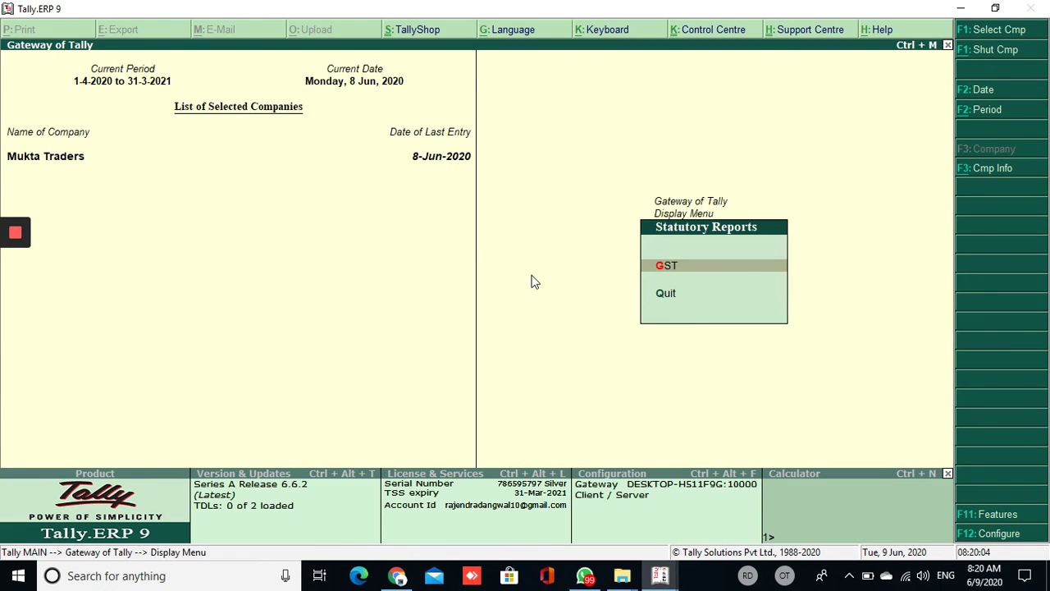
pyautogui.press('Return')
pyautogui.press('Return')
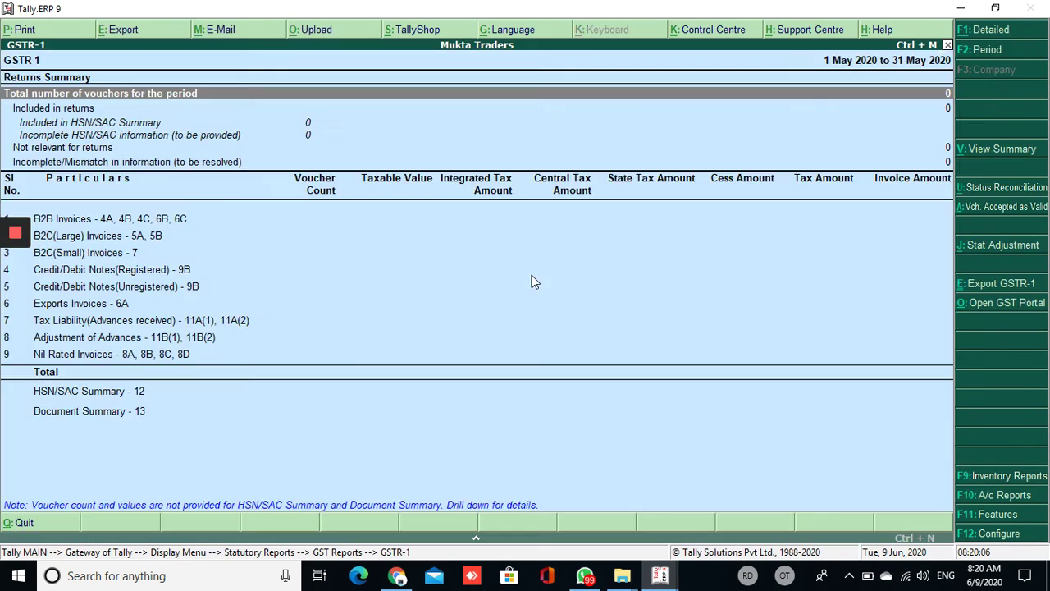
# Set the GSTR-1 report period from 1-6-2020 to 30-6-2020.
pyautogui.press('F2')
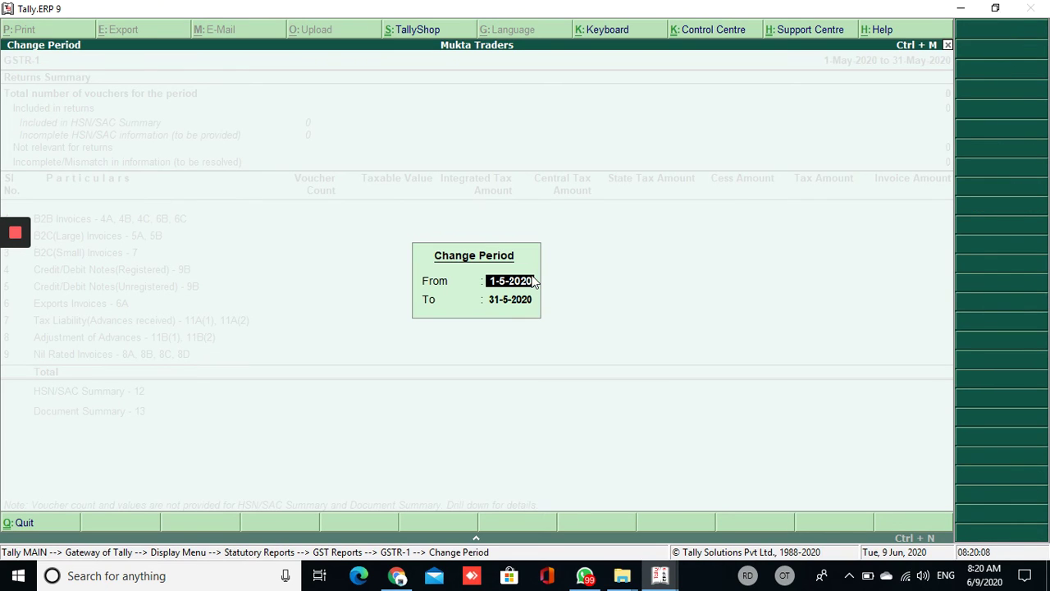
pyautogui.write('1')
pyautogui.press('BackSpace')
pyautogui.write('.6')
pyautogui.press('Return')
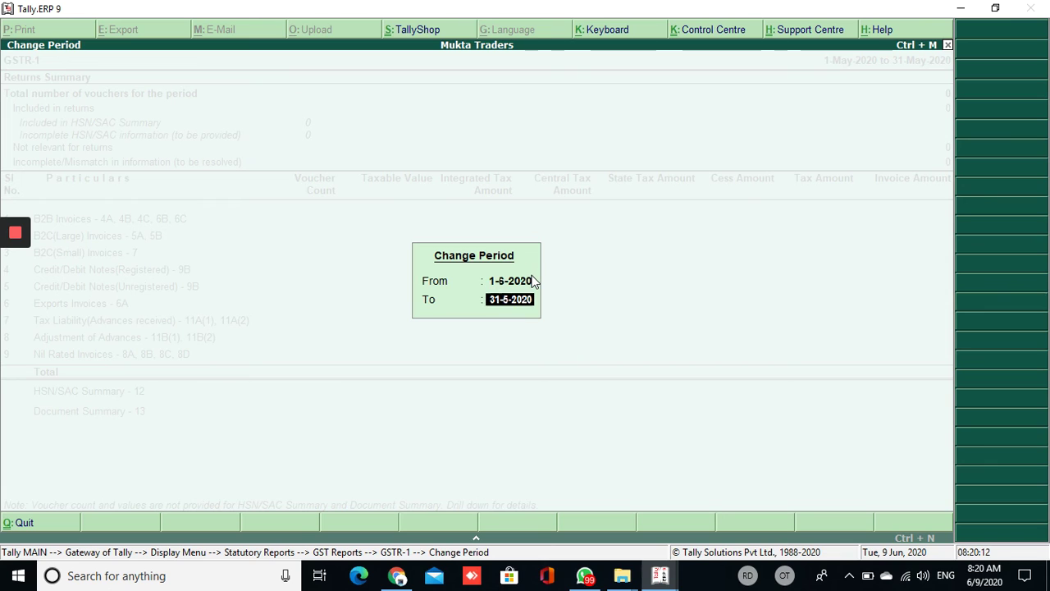
pyautogui.write('30.6')
pyautogui.press('Return')
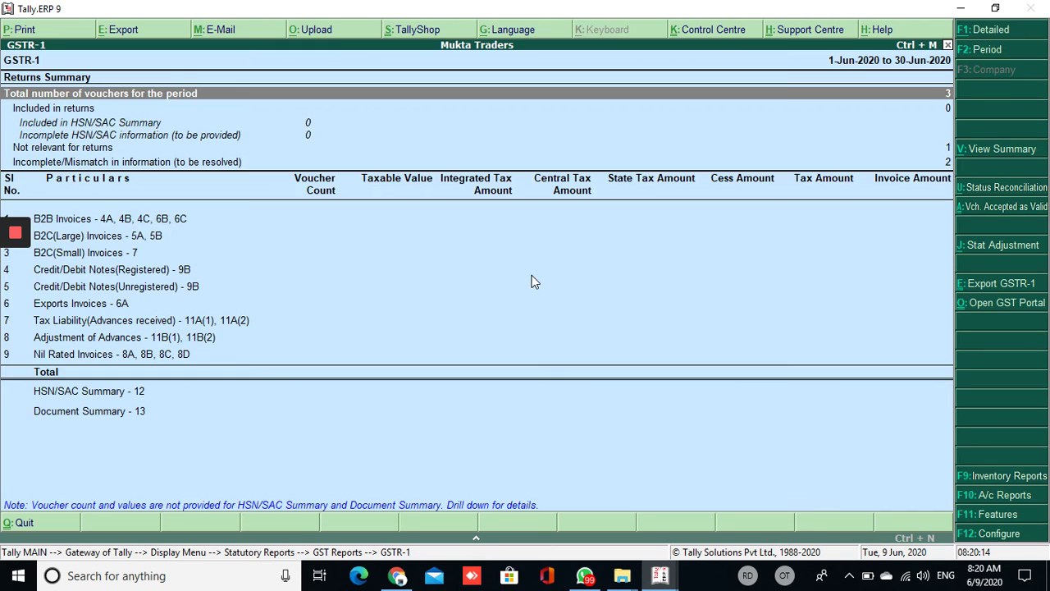
# Drill down through the incomplete/mismatch vouchers to the exception details of the TARA TRADERS sales voucher.
pyautogui.press('Down')
pyautogui.press('Down')
pyautogui.press('Down')
pyautogui.press('Down')
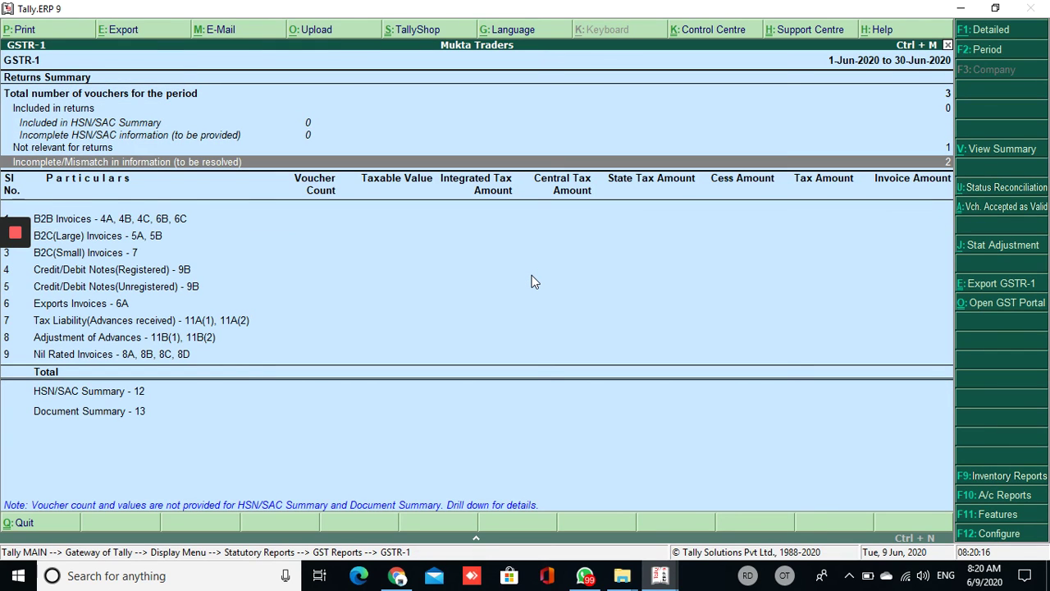
pyautogui.press('Return')
pyautogui.press('Down')
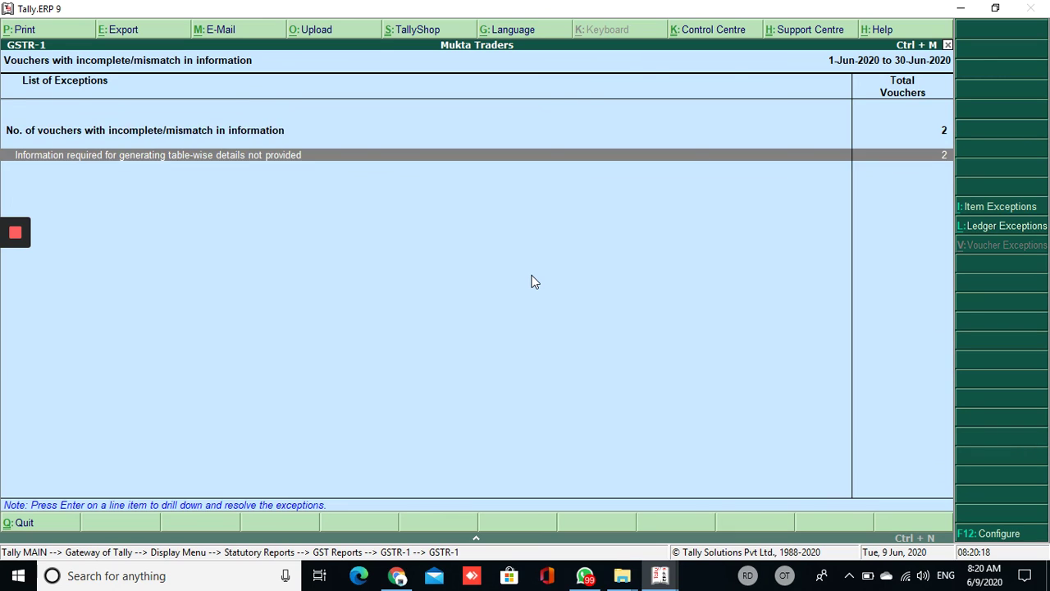
pyautogui.press('Return')
pyautogui.press('Down')
pyautogui.press('Return')
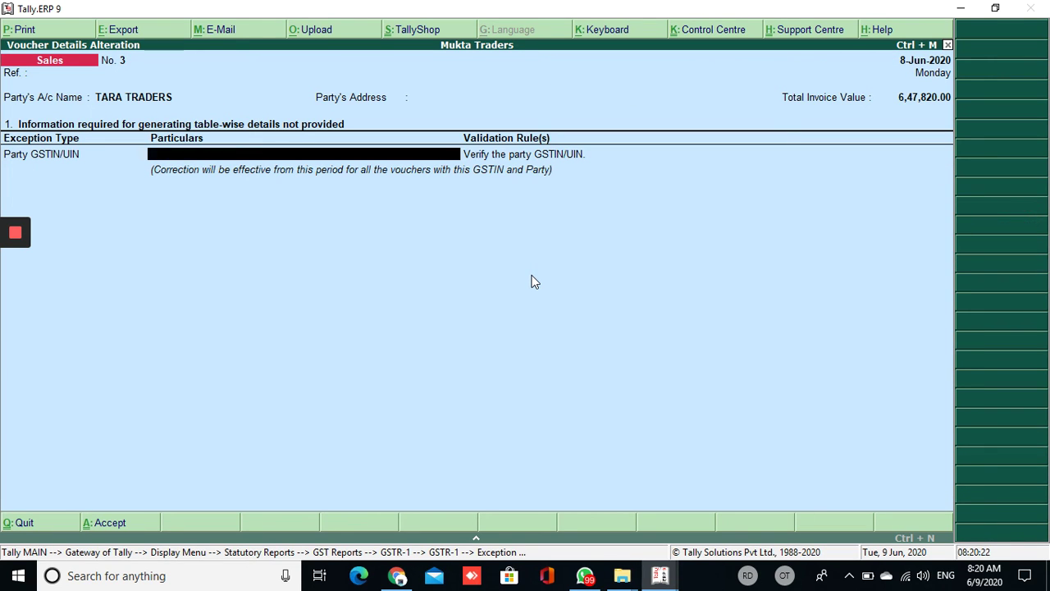
# Check the TARA TRADERS voucher's party GSTIN/UIN exception again and return to the exception list without entering anything.
pyautogui.press('Return')
pyautogui.press('Return')
pyautogui.press('Escape')
pyautogui.press('Escape')
pyautogui.press('Return')
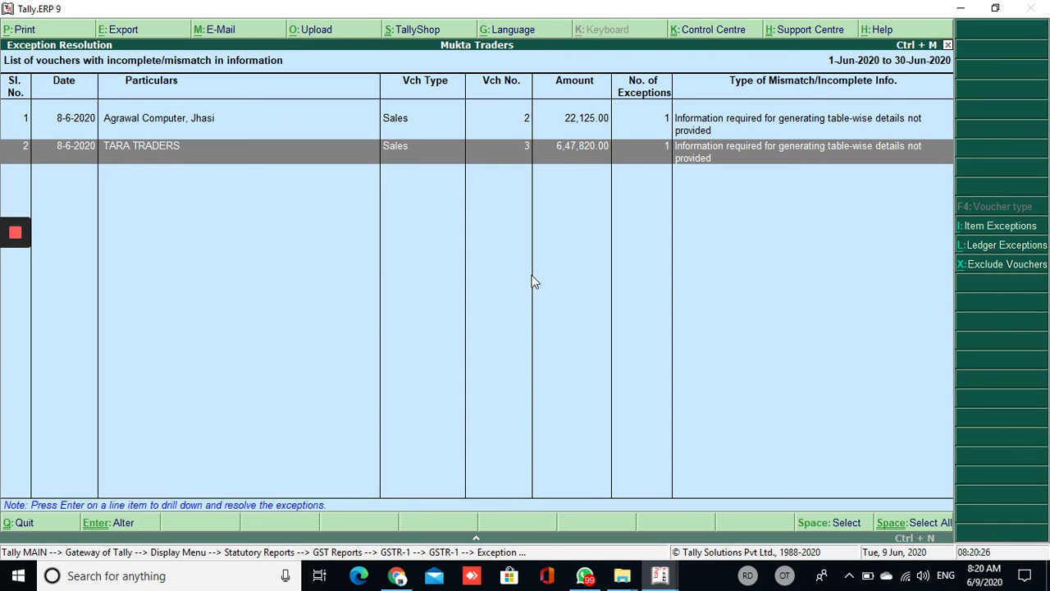
pyautogui.press('Return')
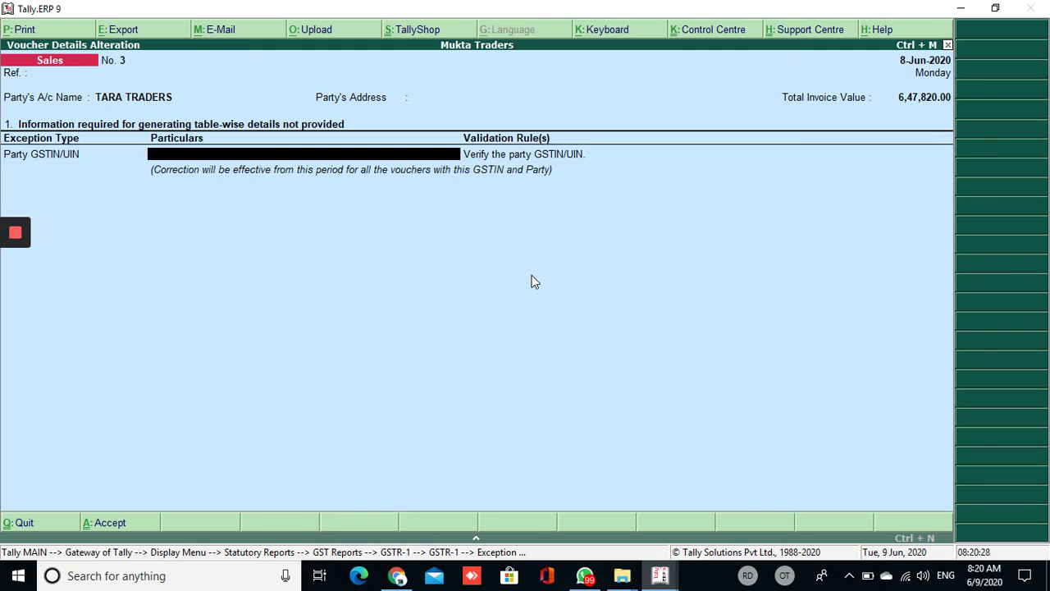
pyautogui.press('Escape')
pyautogui.press('Return')
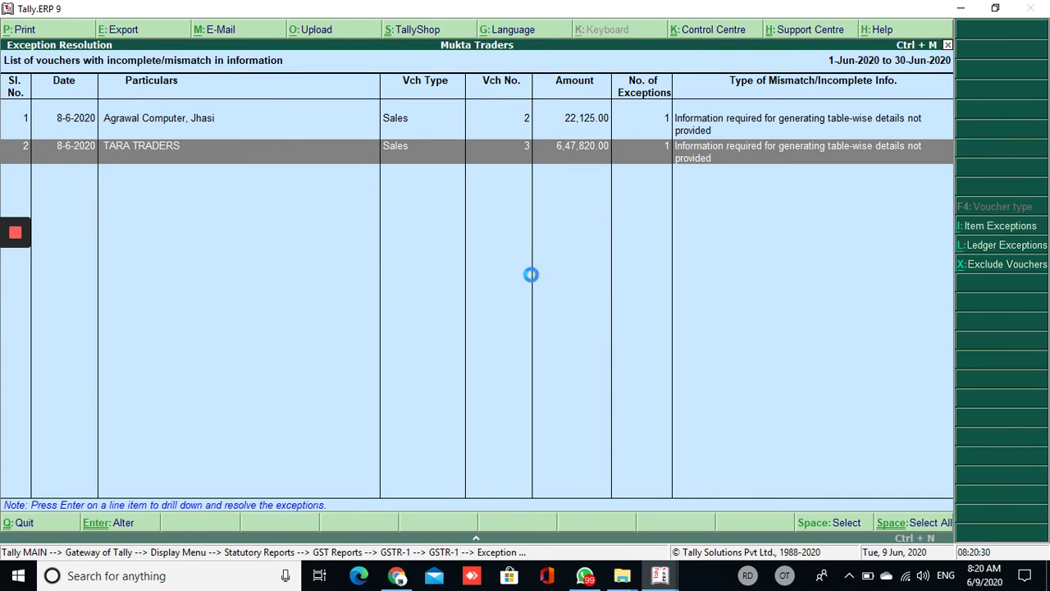
# View the TARA TRADERS sales voucher No. 3 from the exception list, close it unchanged and return to the GSTR-1 summary.
pyautogui.press('Return')
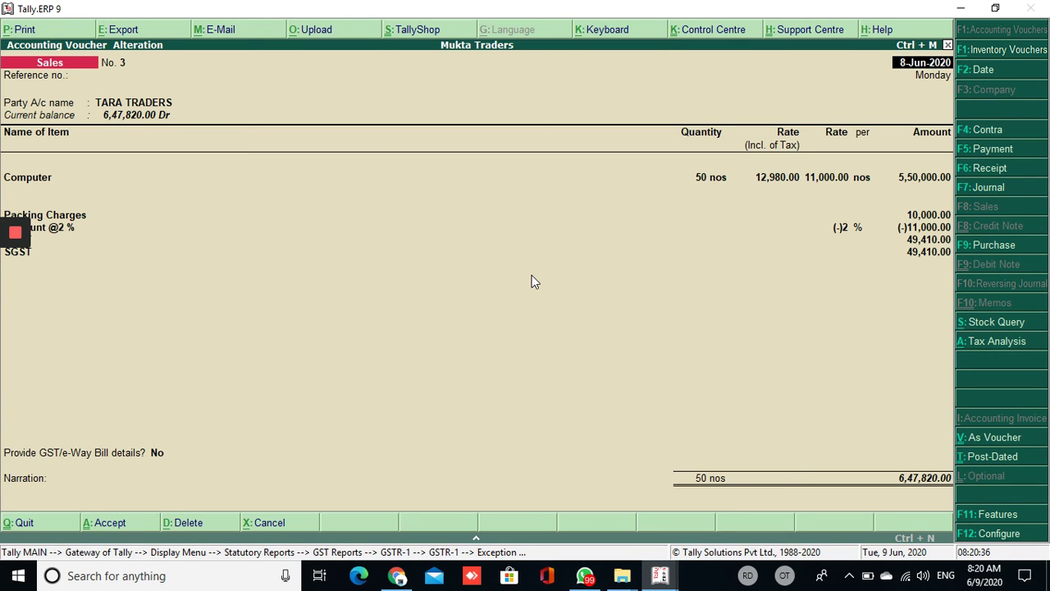
pyautogui.press('Escape')
pyautogui.press('Escape')
pyautogui.press('Return')
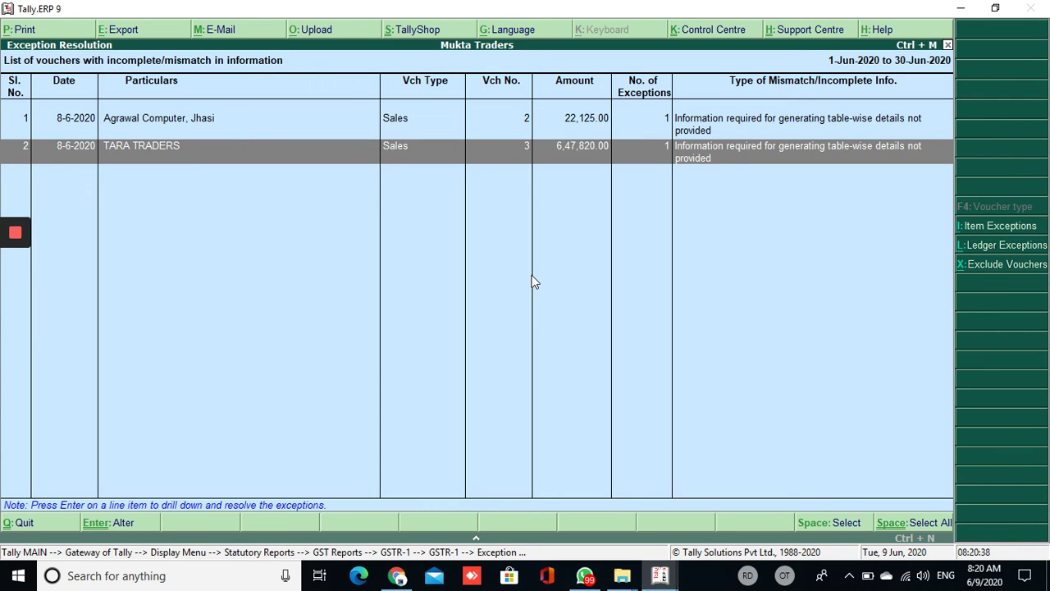
pyautogui.press('Escape')
pyautogui.press('Escape')
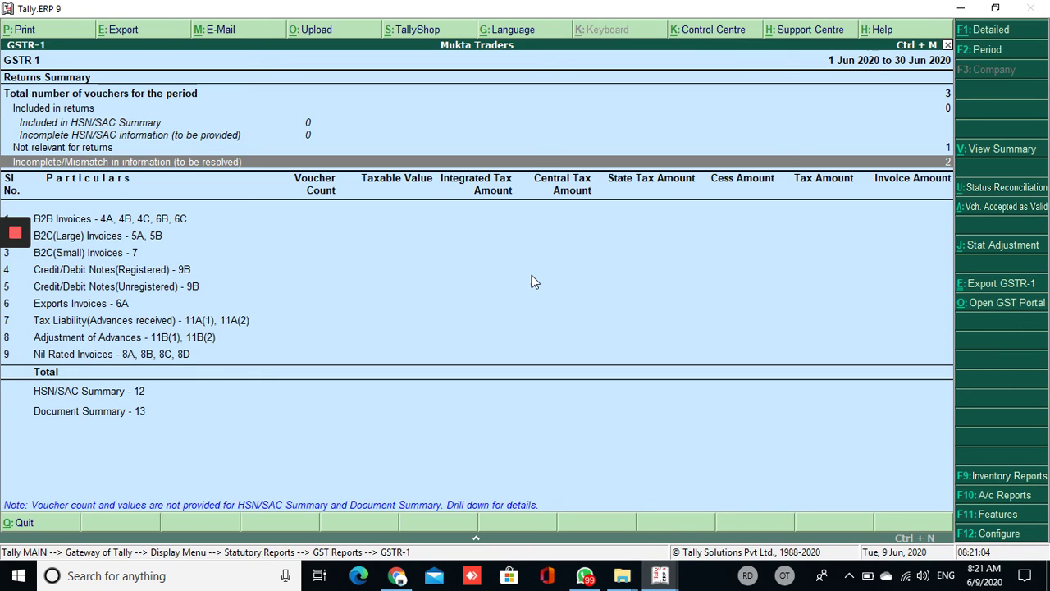
# Try to enter the party GSTIN/UIN in the Agrawal Computer, Jhasi voucher's exception details, discard the entry and return to the GSTR-1 summary.
pyautogui.press('Return')
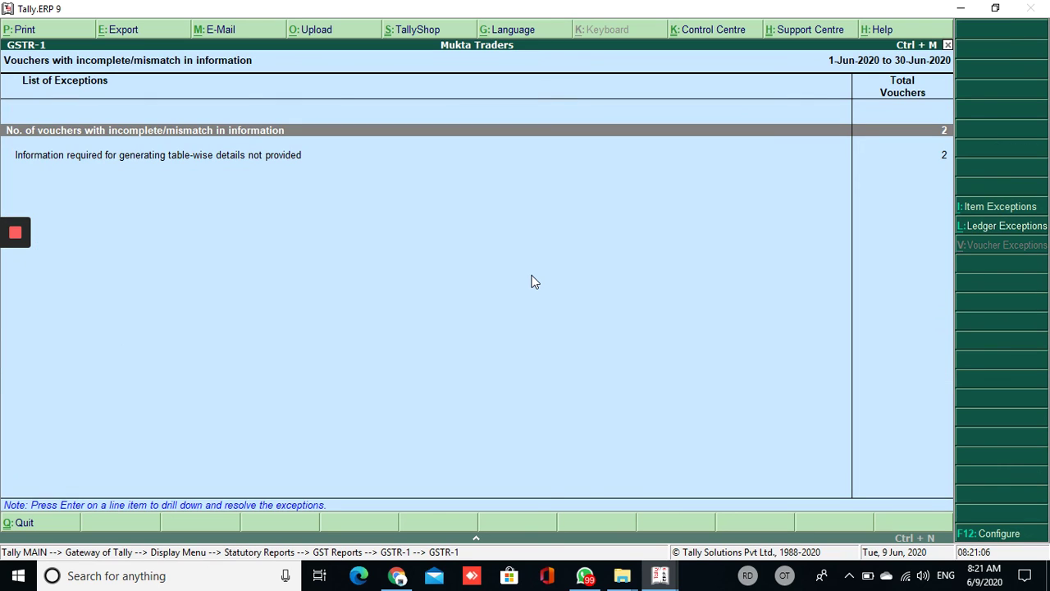
pyautogui.press('Return')
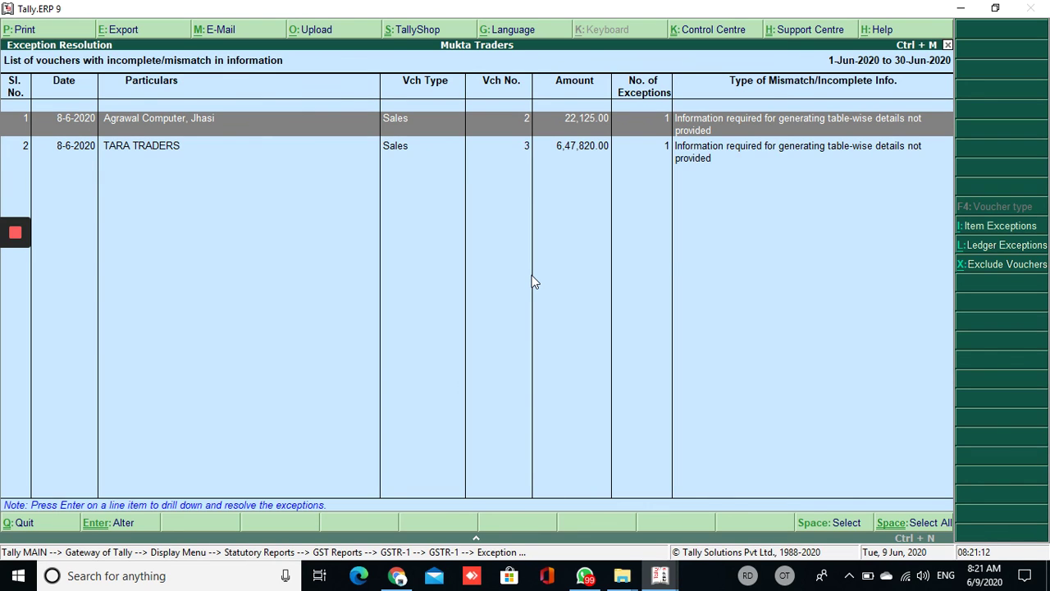
pyautogui.press('Return')
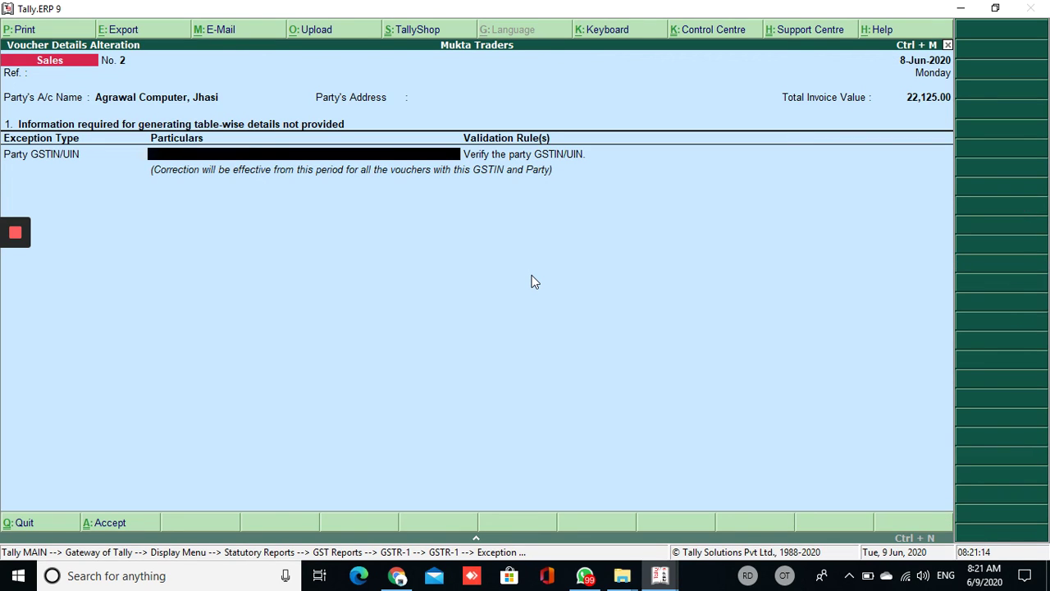
pyautogui.write('133')
pyautogui.press('BackSpace')
pyautogui.press('BackSpace')
pyautogui.press('BackSpace')
pyautogui.press('Escape')
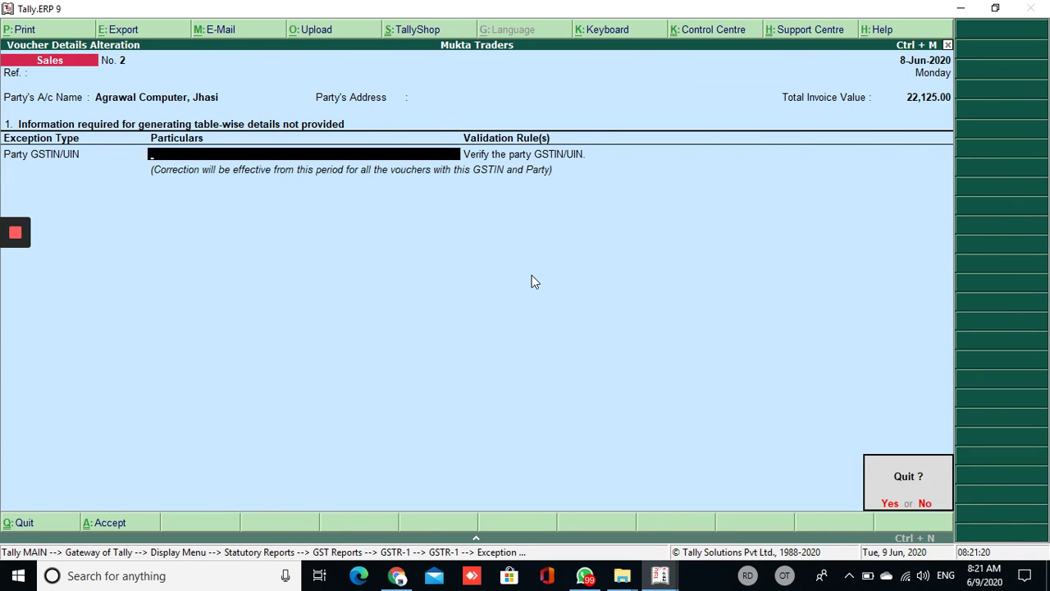
pyautogui.press('y')
pyautogui.press('Escape')
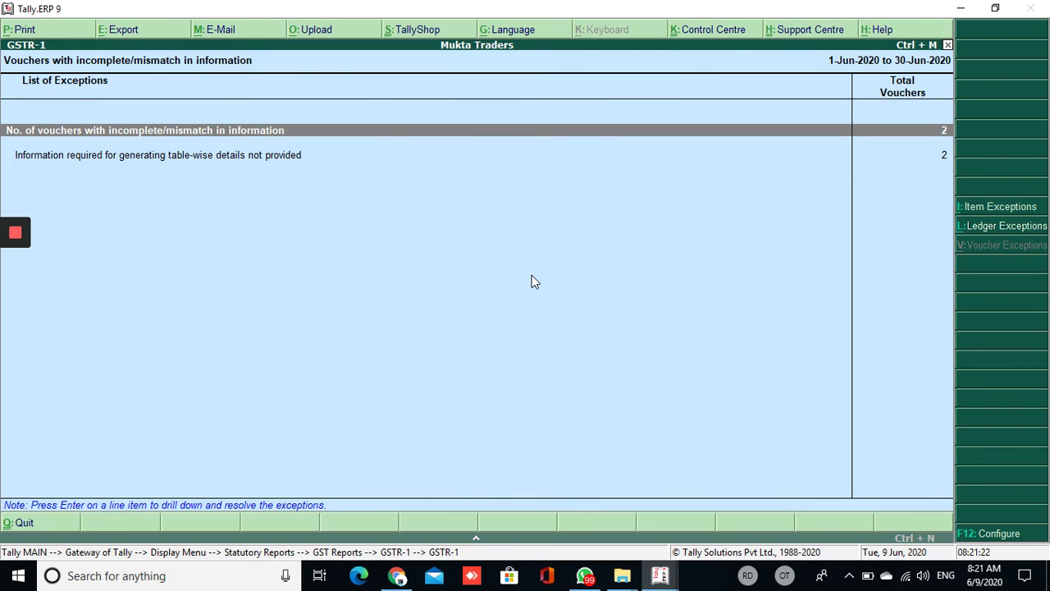
pyautogui.press('Escape')
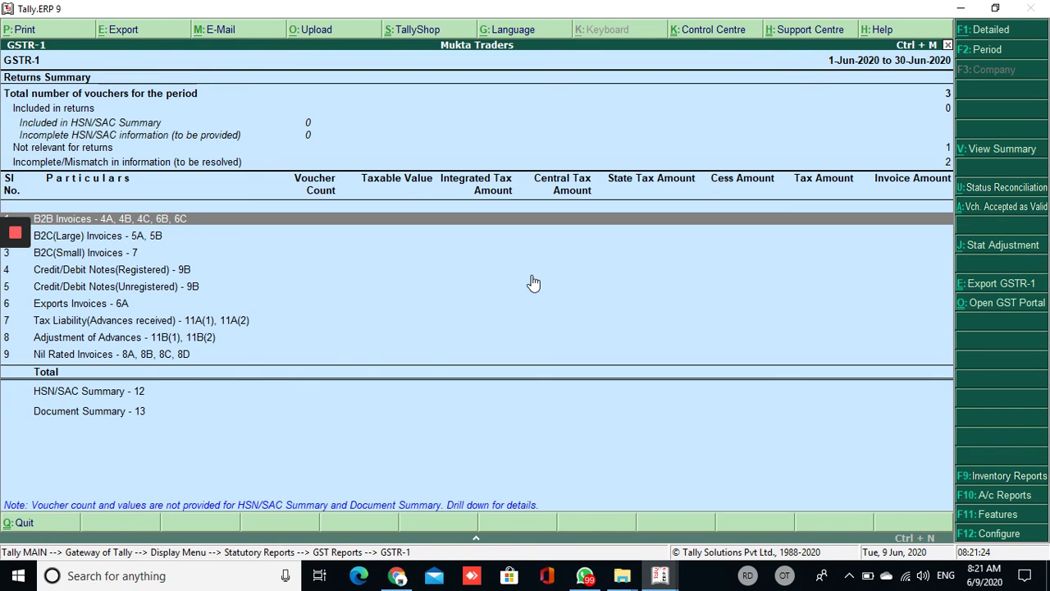
# Examine the mismatch count and the B2B and B2C invoice rows in the June 2020 GSTR-1 summary.
pyautogui.press('Down')
pyautogui.press('Down')
pyautogui.press('Down')
pyautogui.press('Down')
pyautogui.press('Down')
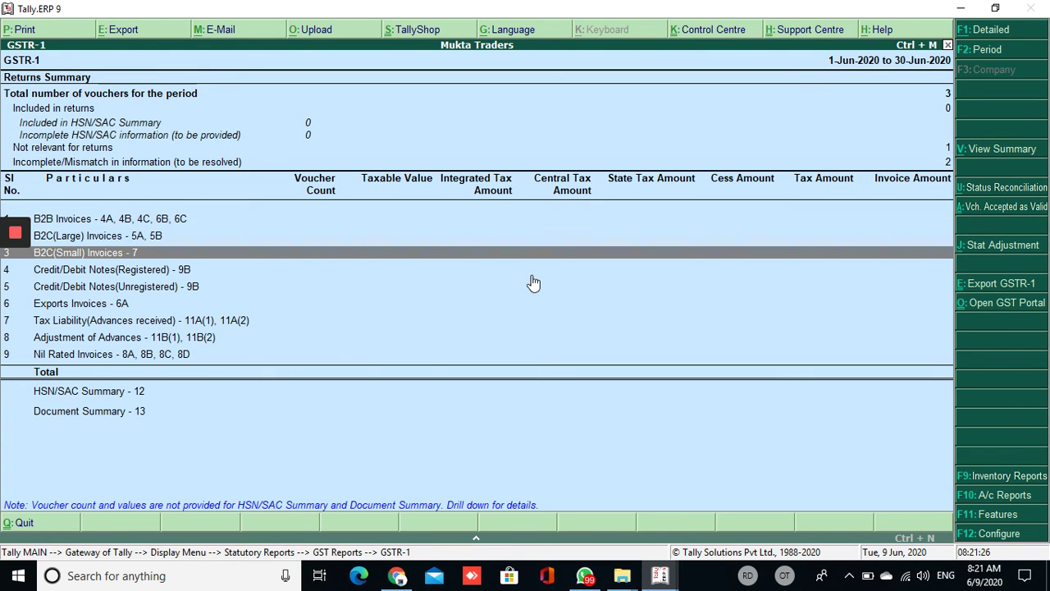
pyautogui.press('Up')
pyautogui.press('Up')
pyautogui.press('Up')
pyautogui.press('Up')
pyautogui.press('Up')
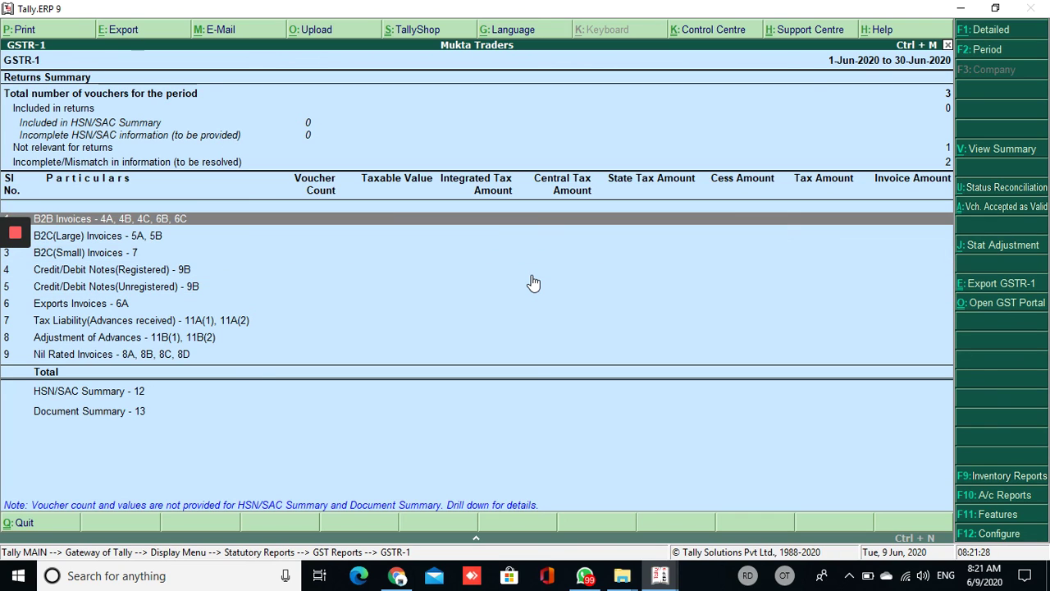